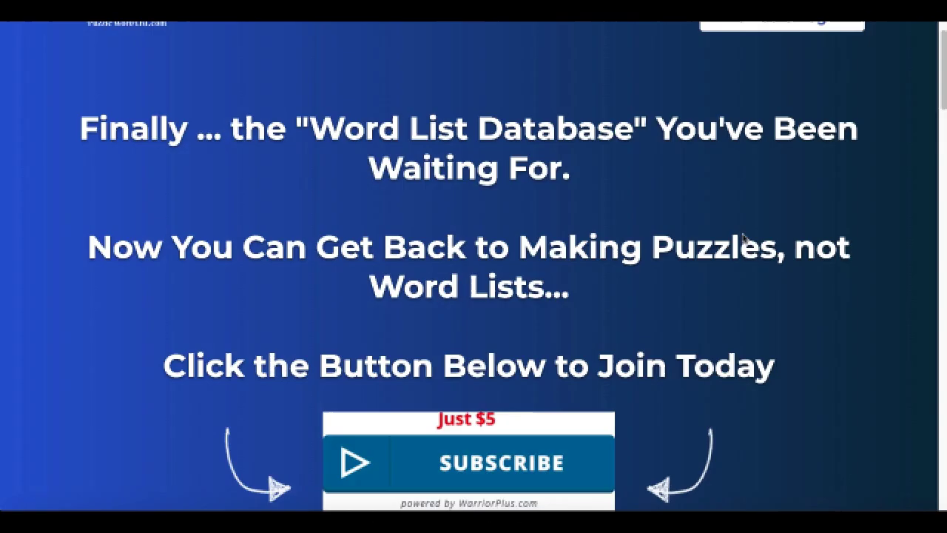
{"action": "scroll", "coordinate": [743, 235], "scroll_direction": "down", "scroll_amount": 1}
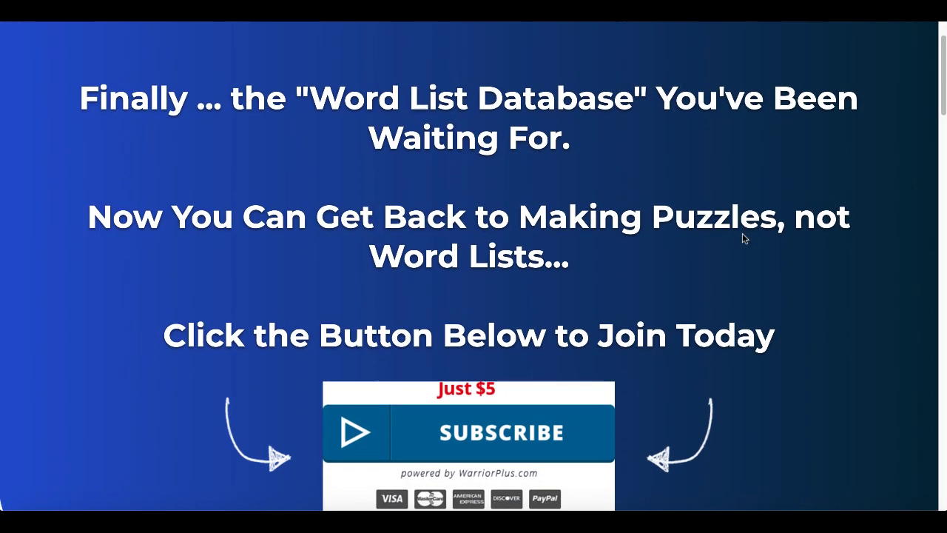
{"action": "scroll", "coordinate": [742, 233], "scroll_direction": "up", "scroll_amount": 2}
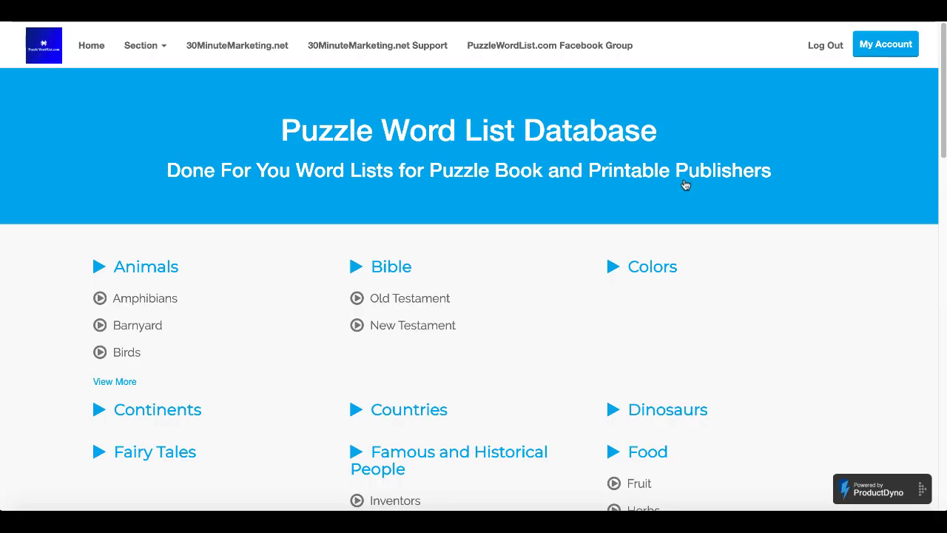
Find the Fruit list under Food in the Puzzle Word List Database and download its zipped text file
{"action": "scroll", "coordinate": [619, 348], "scroll_direction": "down", "scroll_amount": 7}
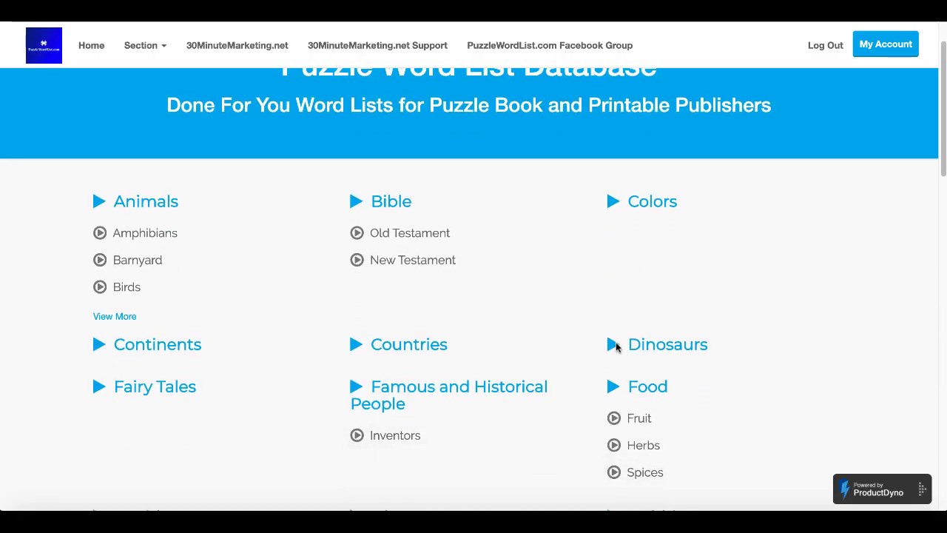
{"action": "scroll", "coordinate": [617, 347], "scroll_direction": "down", "scroll_amount": 5}
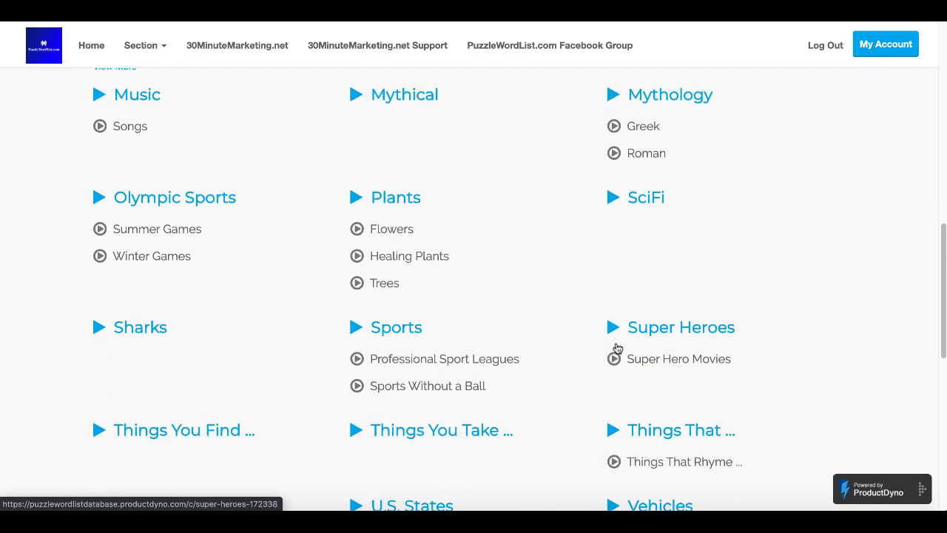
{"action": "scroll", "coordinate": [617, 348], "scroll_direction": "down", "scroll_amount": 1}
{"action": "scroll", "coordinate": [617, 348], "scroll_direction": "up", "scroll_amount": 6}
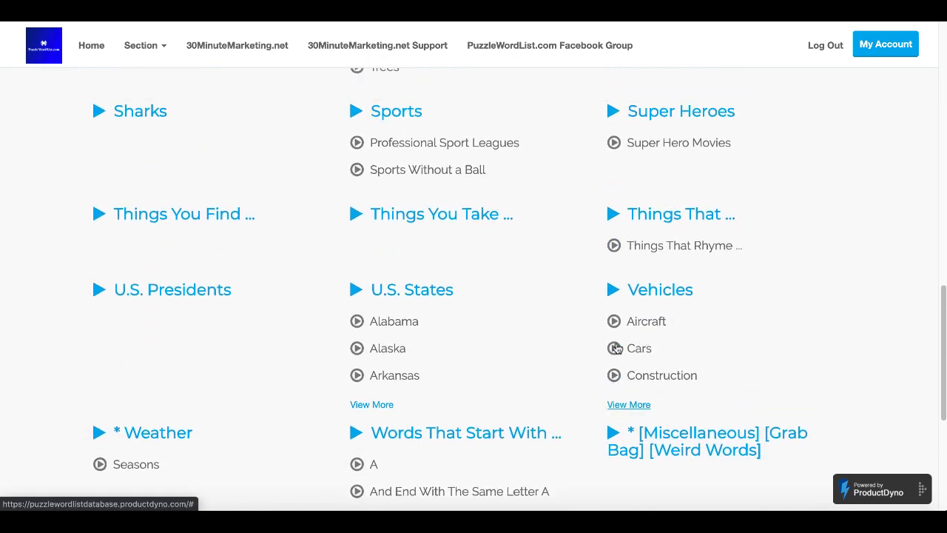
{"action": "scroll", "coordinate": [617, 347], "scroll_direction": "up", "scroll_amount": 4}
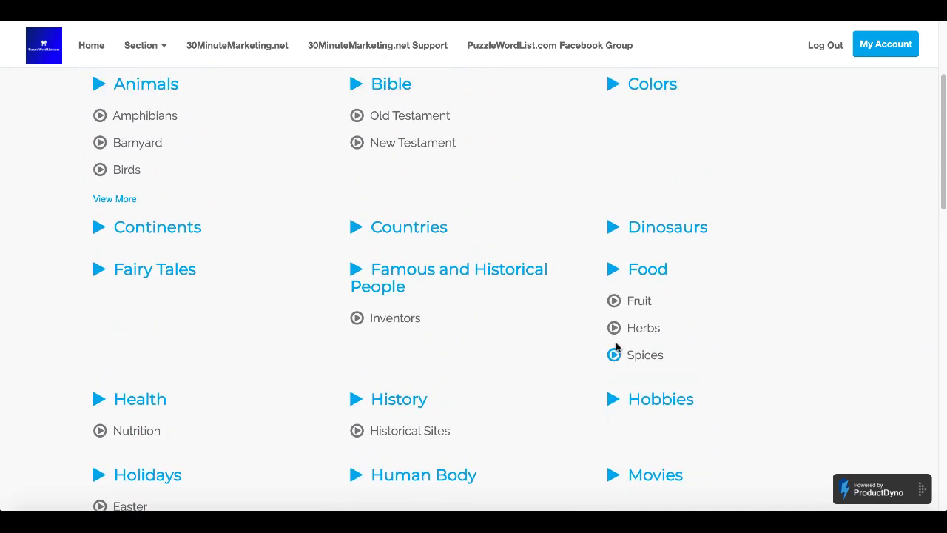
{"action": "left_click", "coordinate": [639, 303]}
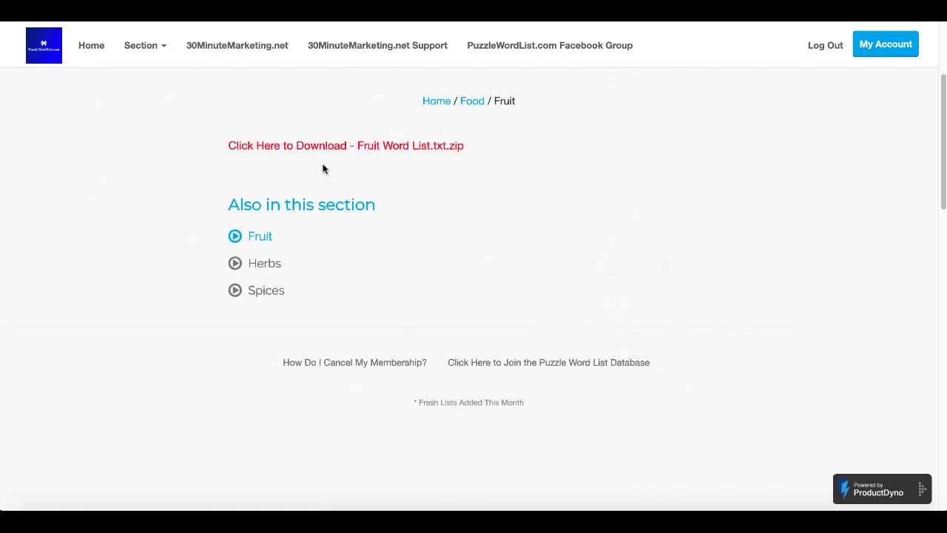
{"action": "left_click", "coordinate": [318, 153]}
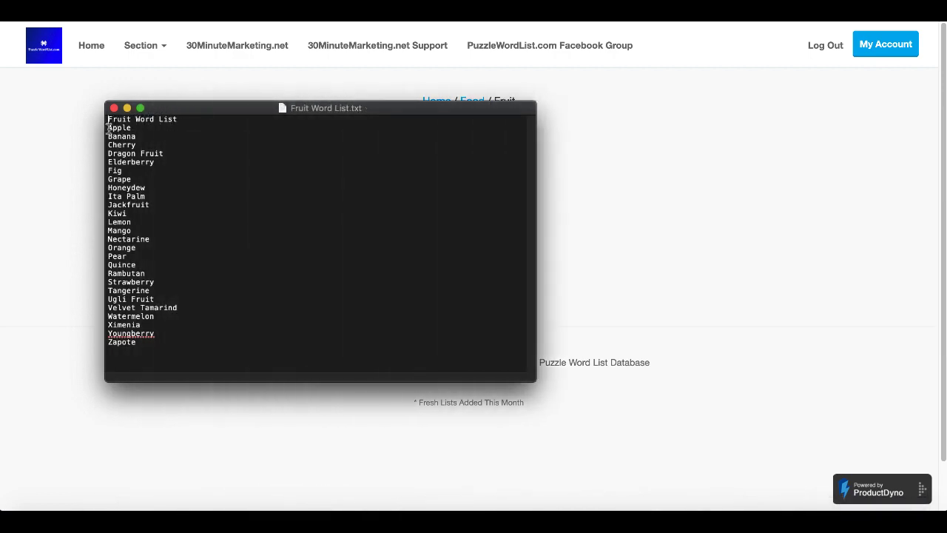
Copy the words from Apple through Lemon in Fruit Word List.txt, leaving out the heading line
{"action": "left_click_drag", "start_coordinate": [108, 127], "coordinate": [153, 342]}
{"action": "left_click", "coordinate": [135, 190]}
{"action": "left_click_drag", "start_coordinate": [108, 127], "coordinate": [138, 213]}
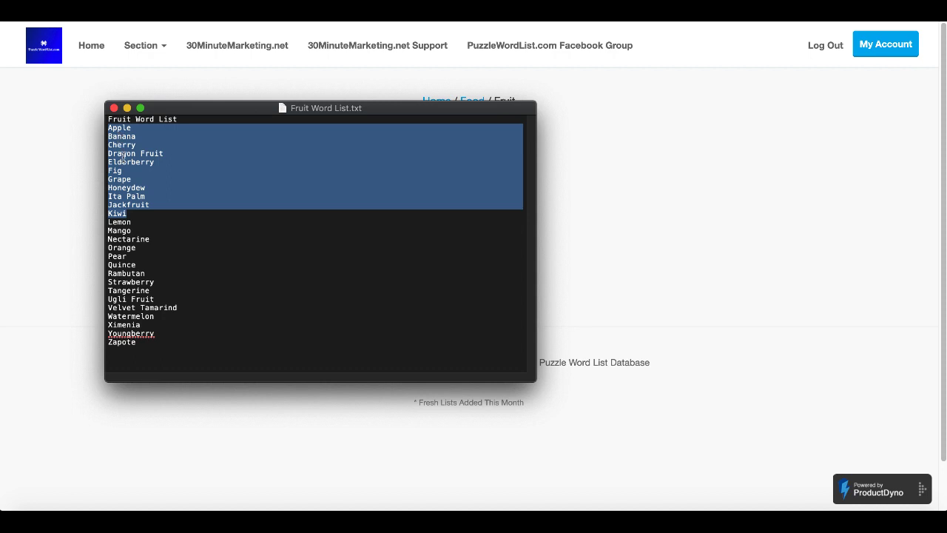
{"action": "left_click_drag", "start_coordinate": [132, 222], "coordinate": [107, 127]}
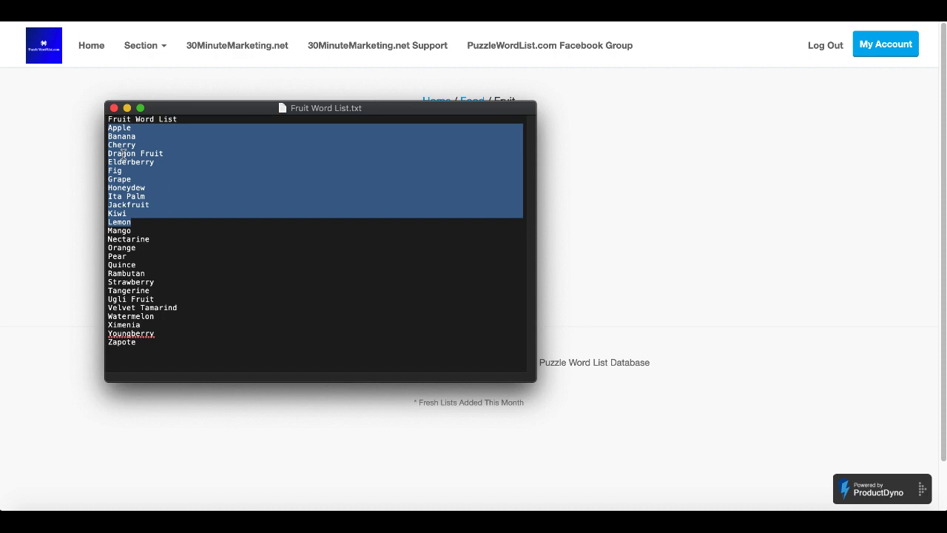
{"action": "right_click", "coordinate": [122, 153]}
{"action": "left_click", "coordinate": [155, 205]}
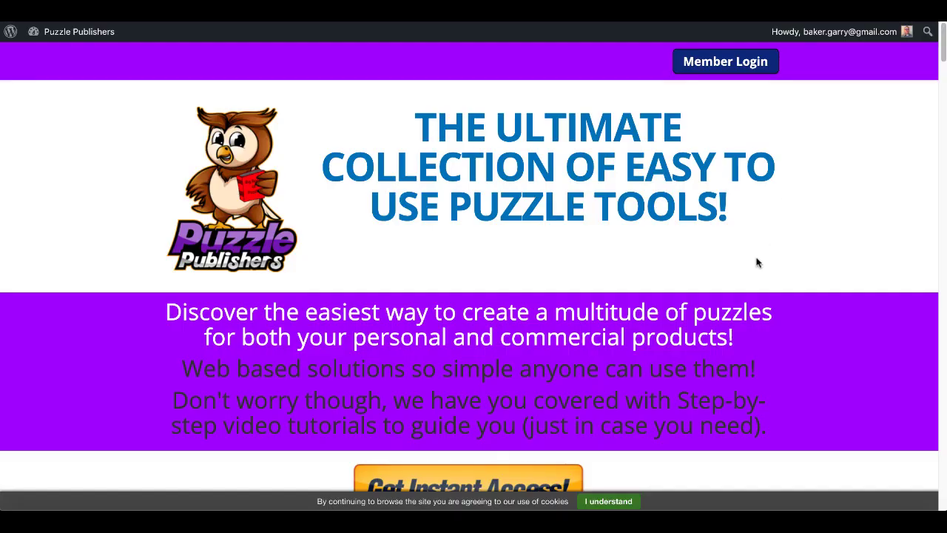
{"action": "scroll", "coordinate": [756, 259], "scroll_direction": "down", "scroll_amount": 1}
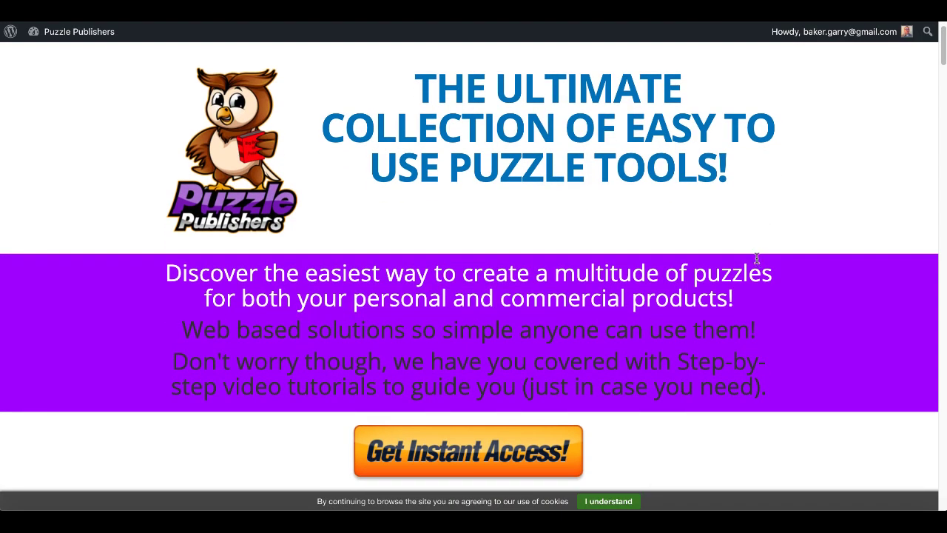
{"action": "scroll", "coordinate": [756, 259], "scroll_direction": "down", "scroll_amount": 4}
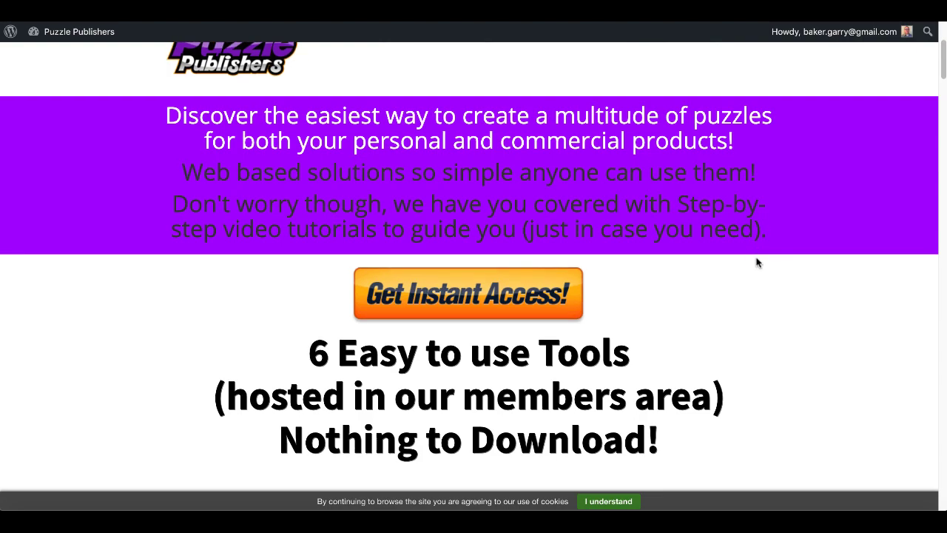
{"action": "scroll", "coordinate": [756, 262], "scroll_direction": "up", "scroll_amount": 5}
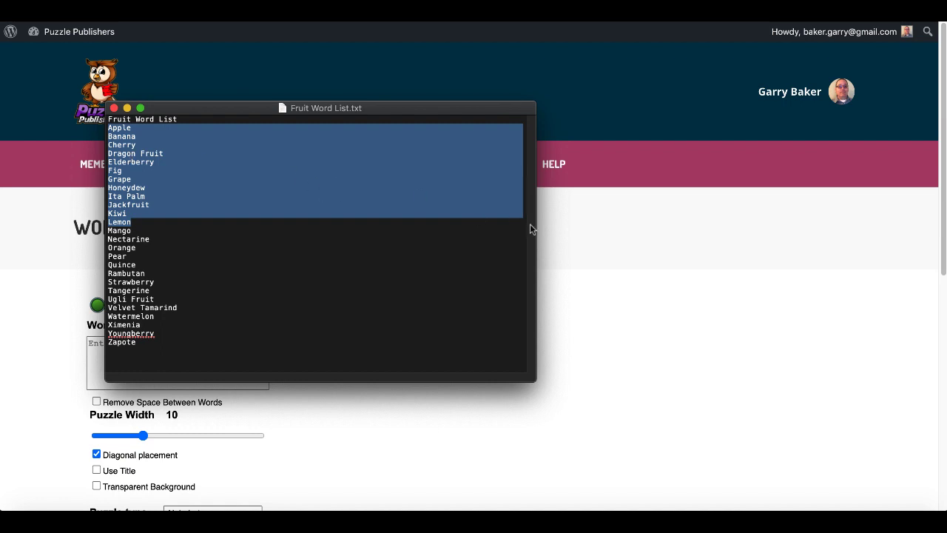
Paste the copied fruit words into the word list of the Word Search Crazy generator on Puzzle Publishers
{"action": "left_click", "coordinate": [573, 256]}
{"action": "left_click", "coordinate": [158, 355]}
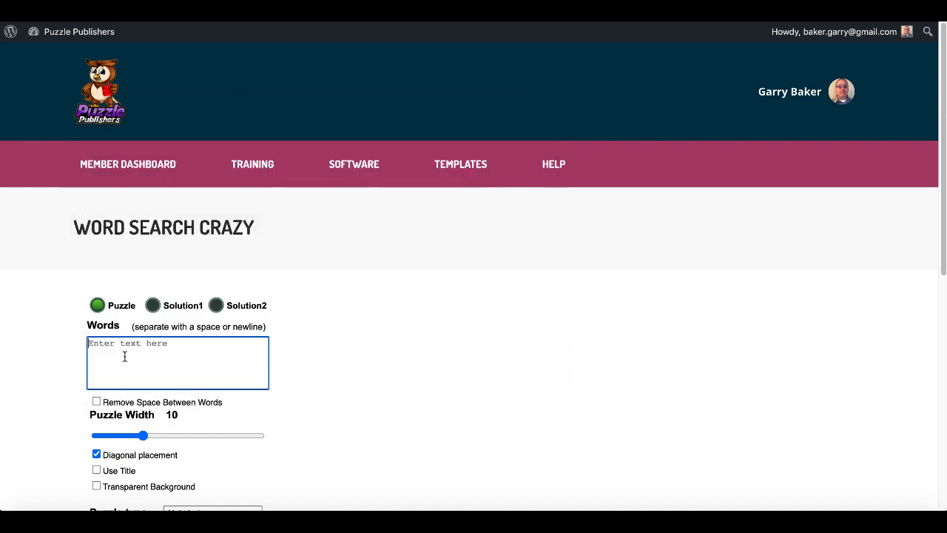
{"action": "right_click", "coordinate": [124, 356]}
{"action": "left_click", "coordinate": [144, 365]}
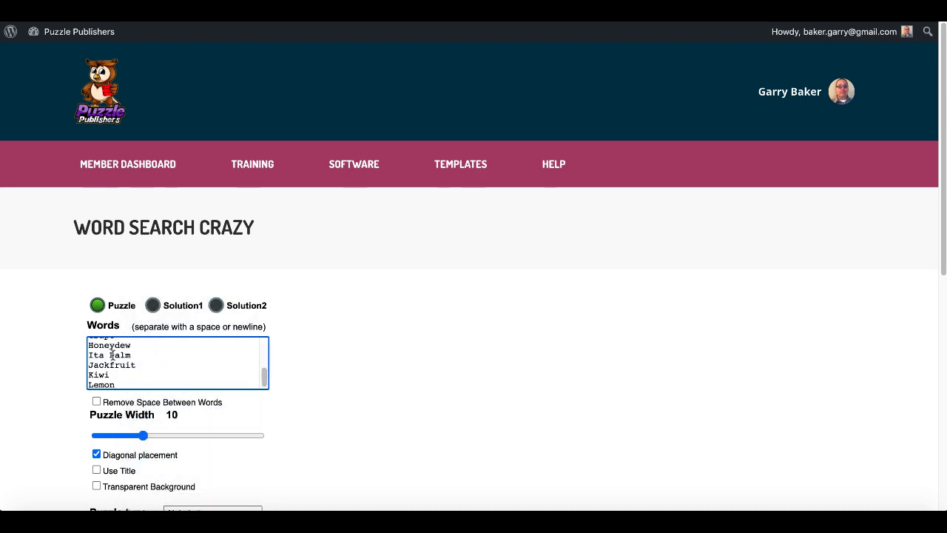
{"action": "scroll", "coordinate": [136, 366], "scroll_direction": "up", "scroll_amount": 5}
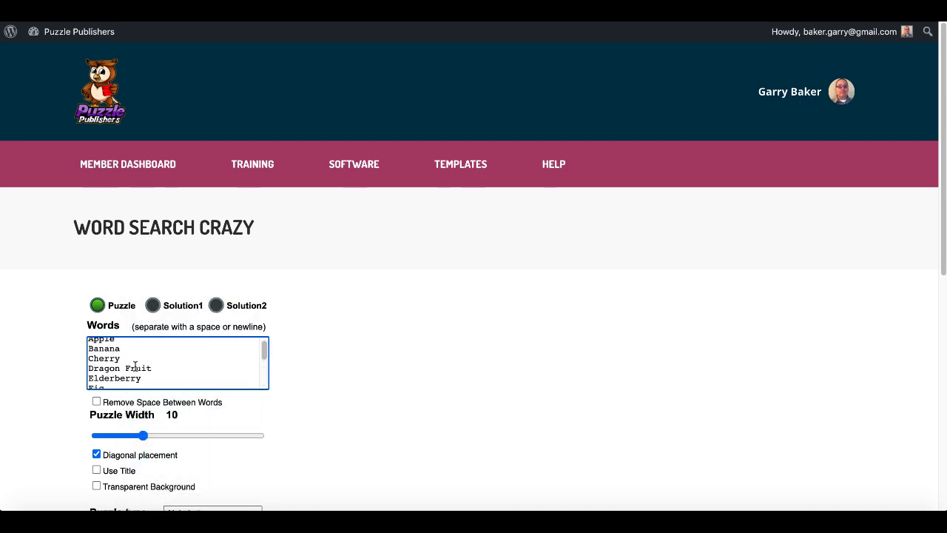
Enable removing spaces between words and set the puzzle width to 20
{"action": "left_click", "coordinate": [98, 403]}
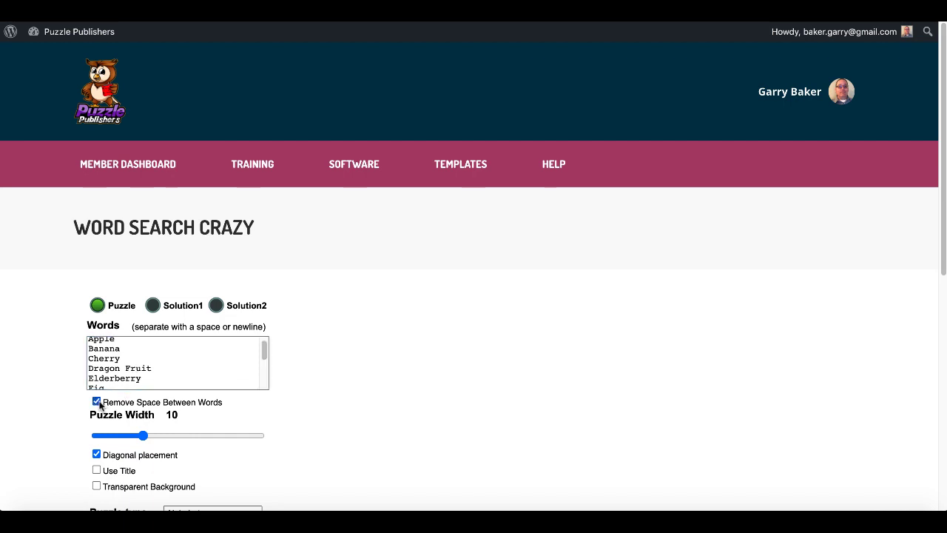
{"action": "scroll", "coordinate": [339, 414], "scroll_direction": "down", "scroll_amount": 2}
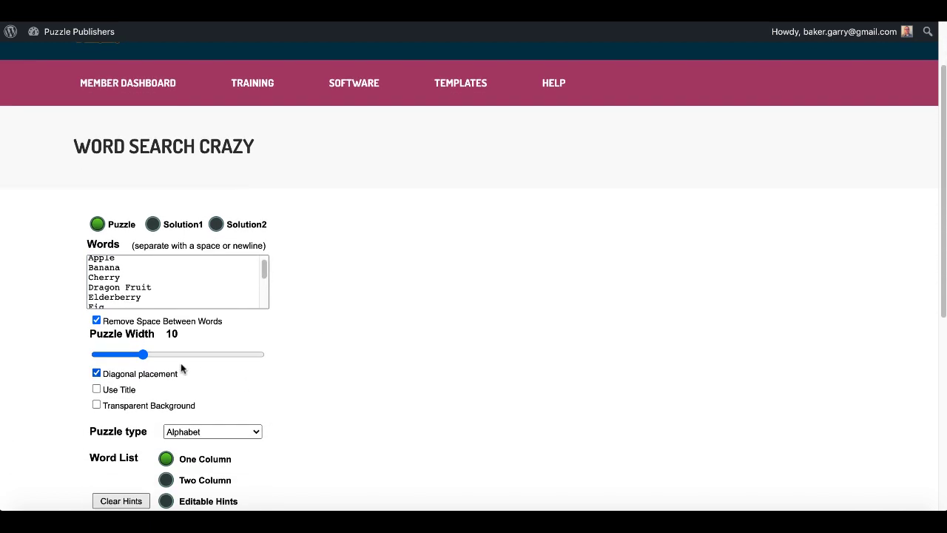
{"action": "left_click_drag", "start_coordinate": [143, 355], "coordinate": [218, 356]}
Add the puzzle title "Fruit" and enable the transparent background
{"action": "left_click", "coordinate": [96, 388]}
{"action": "left_click", "coordinate": [380, 214]}
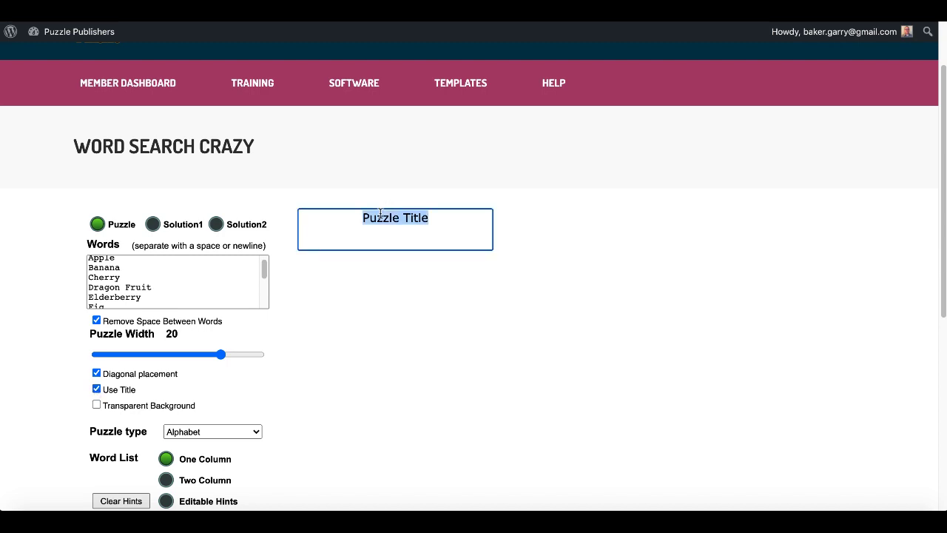
{"action": "type", "text": "Fruit"}
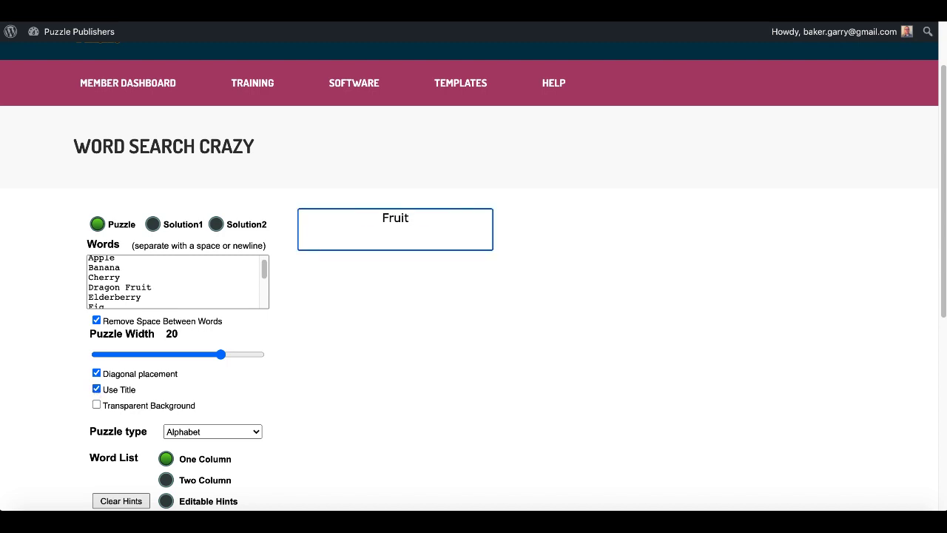
{"action": "left_click", "coordinate": [96, 404]}
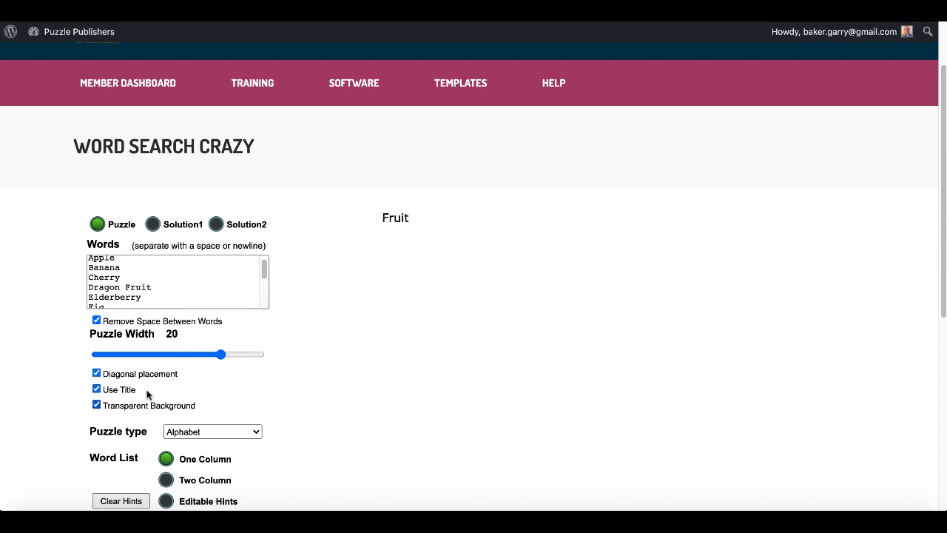
Keep the puzzle type as Alphabet and set the word list to two columns
{"action": "scroll", "coordinate": [346, 362], "scroll_direction": "down", "scroll_amount": 1}
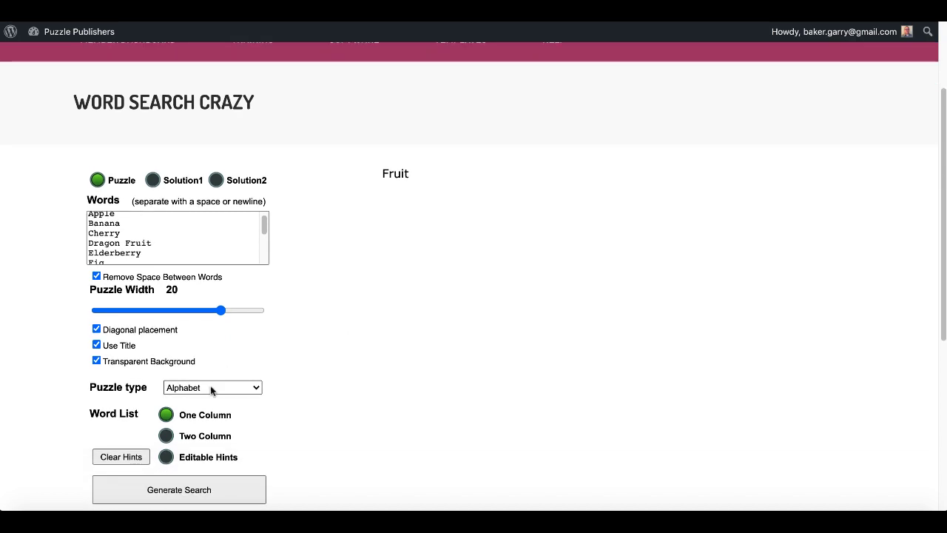
{"action": "left_click", "coordinate": [211, 389]}
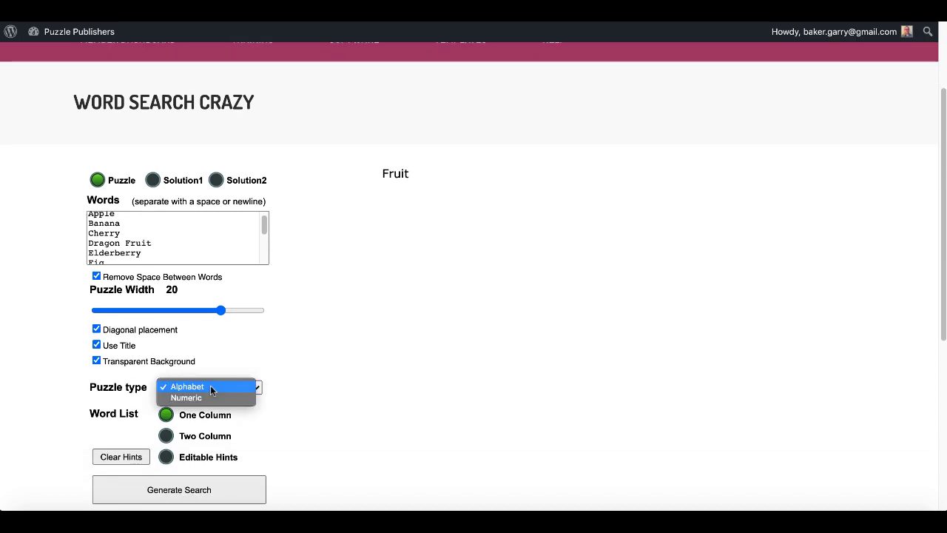
{"action": "left_click", "coordinate": [167, 437]}
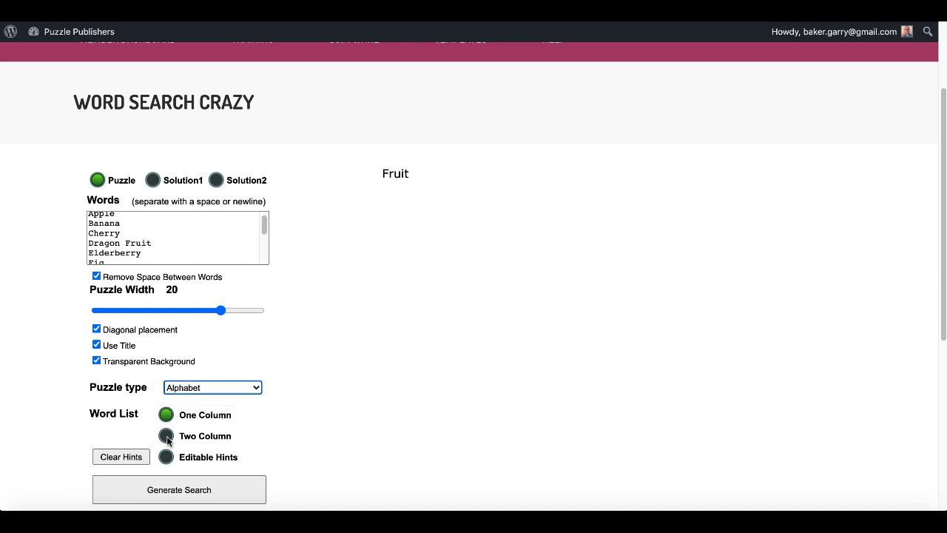
{"action": "left_click", "coordinate": [168, 440]}
{"action": "scroll", "coordinate": [273, 421], "scroll_direction": "down", "scroll_amount": 1}
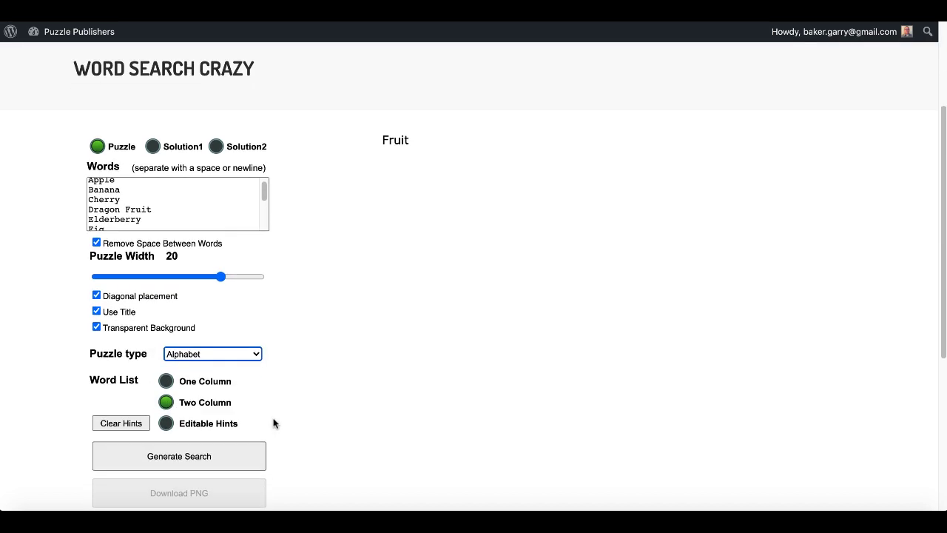
Generate the word search and download the puzzle as a PNG
{"action": "left_click", "coordinate": [212, 451]}
{"action": "scroll", "coordinate": [459, 325], "scroll_direction": "down", "scroll_amount": 3}
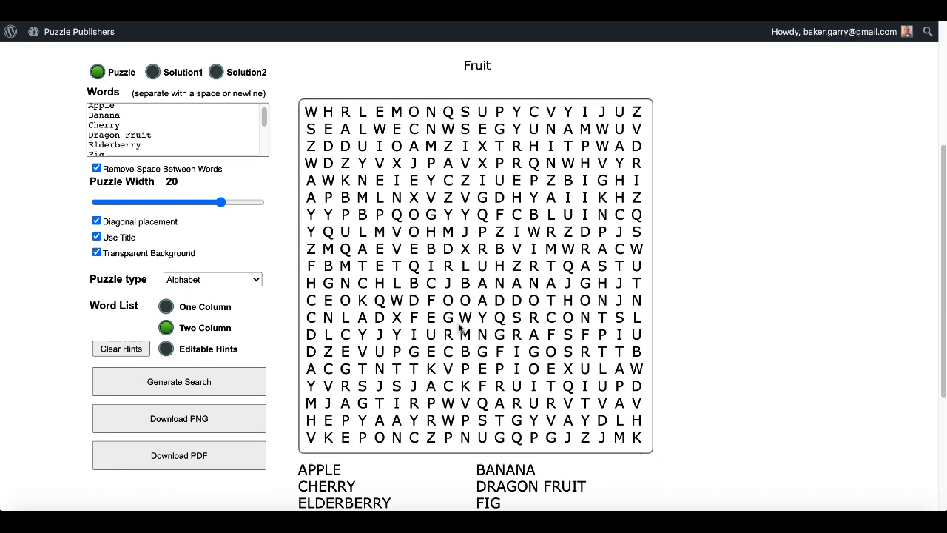
{"action": "scroll", "coordinate": [460, 327], "scroll_direction": "down", "scroll_amount": 2}
{"action": "scroll", "coordinate": [460, 326], "scroll_direction": "up", "scroll_amount": 3}
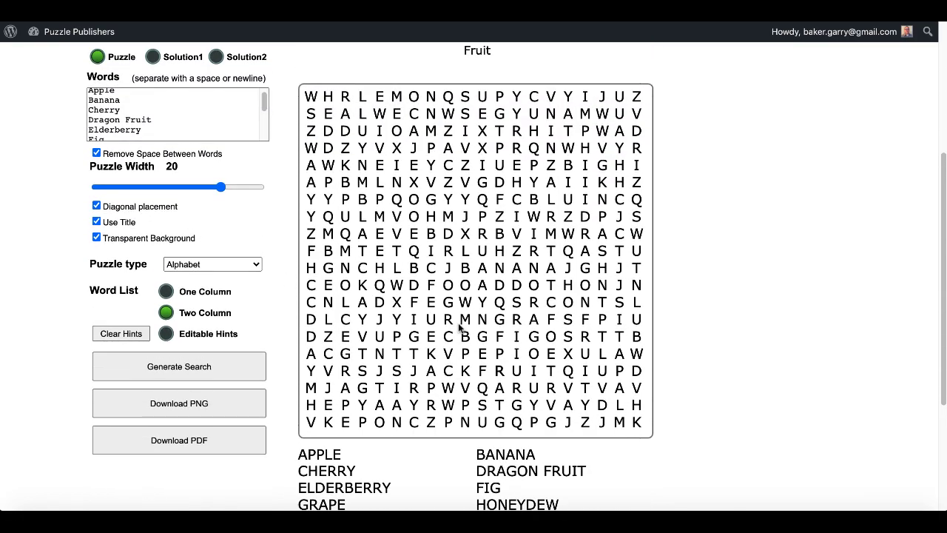
{"action": "left_click", "coordinate": [209, 406]}
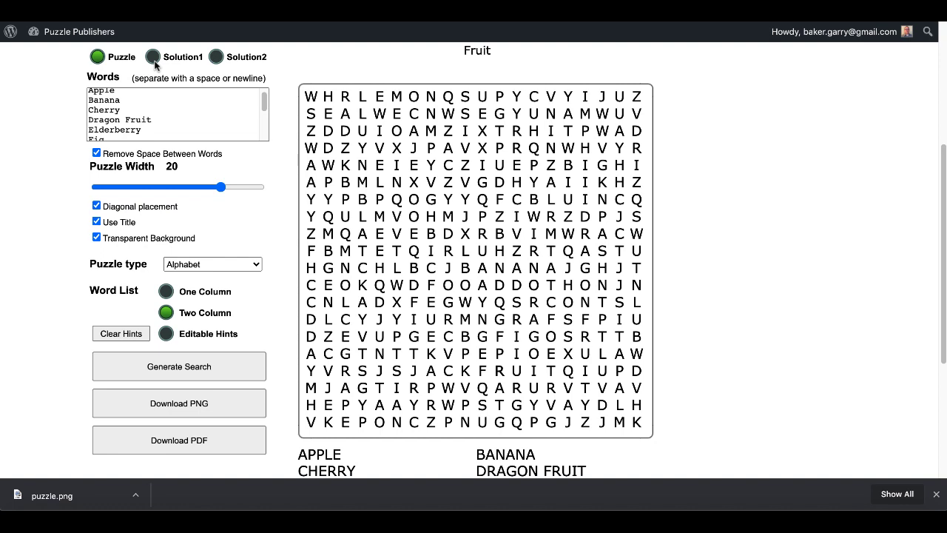
Compare the Solution1 and Solution2 views, then download the Solution1 version as a PNG
{"action": "left_click", "coordinate": [153, 59]}
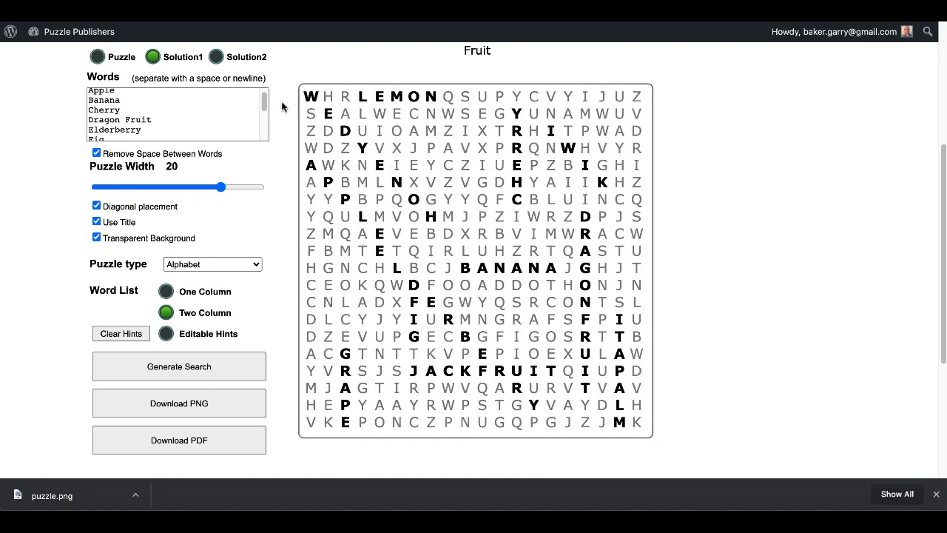
{"action": "left_click", "coordinate": [217, 57]}
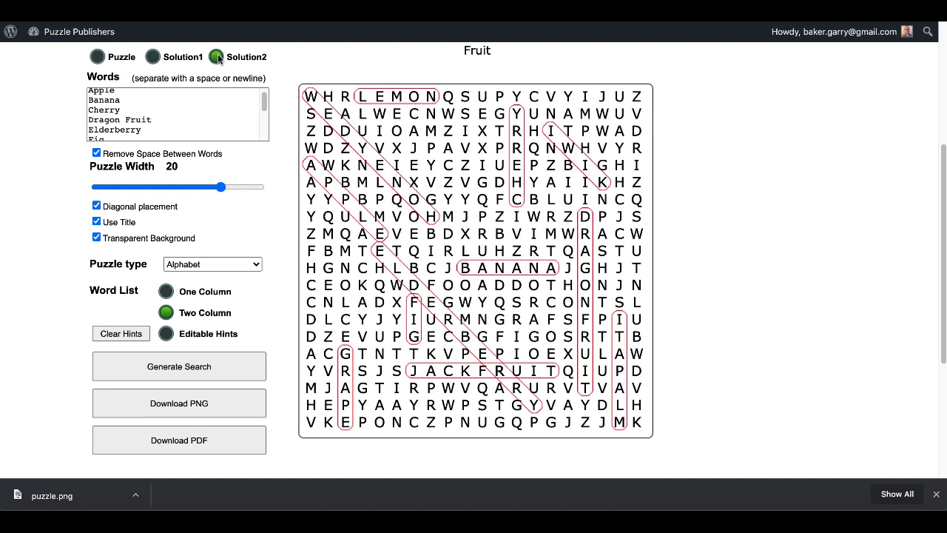
{"action": "left_click", "coordinate": [153, 57]}
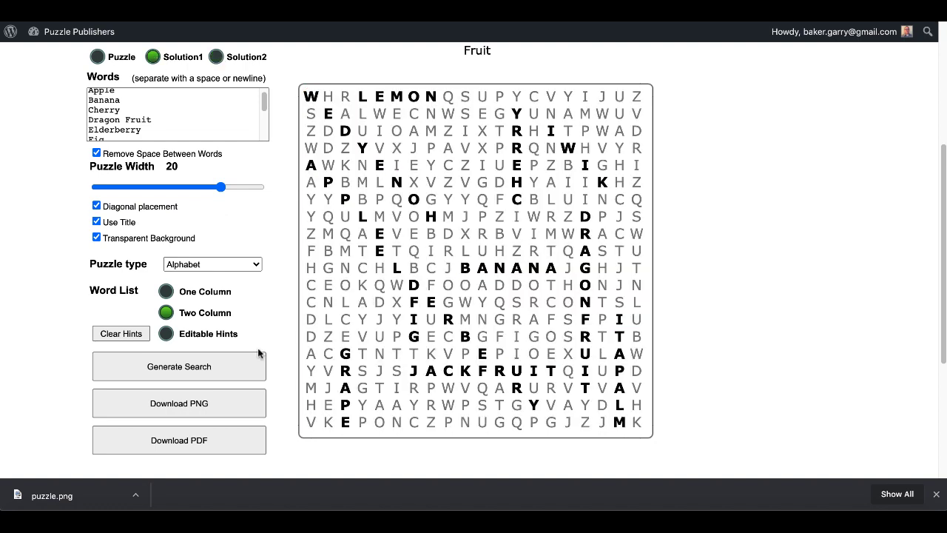
{"action": "left_click", "coordinate": [194, 405]}
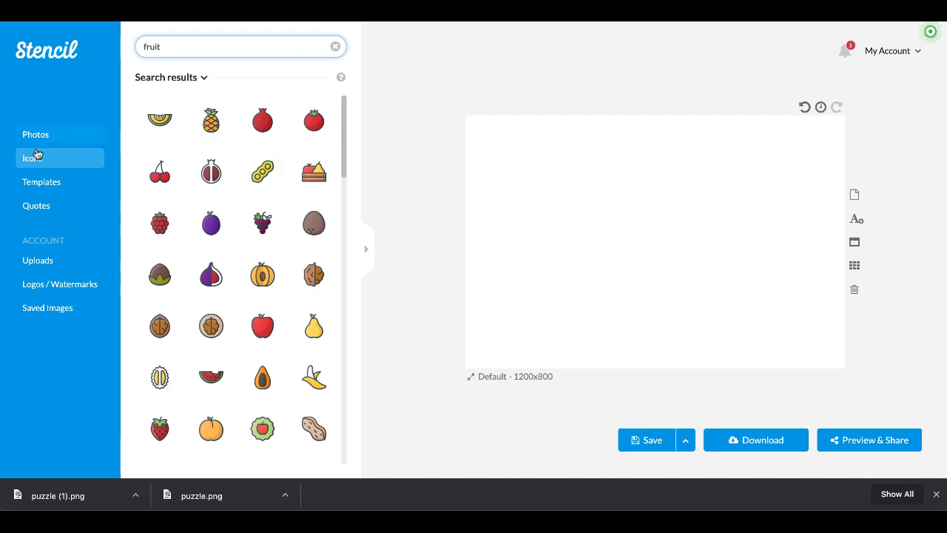
Browse the fruit icons and place a pineapple at the canvas's upper left and a raspberry at its upper right
{"action": "mouse_move", "coordinate": [229, 261]}
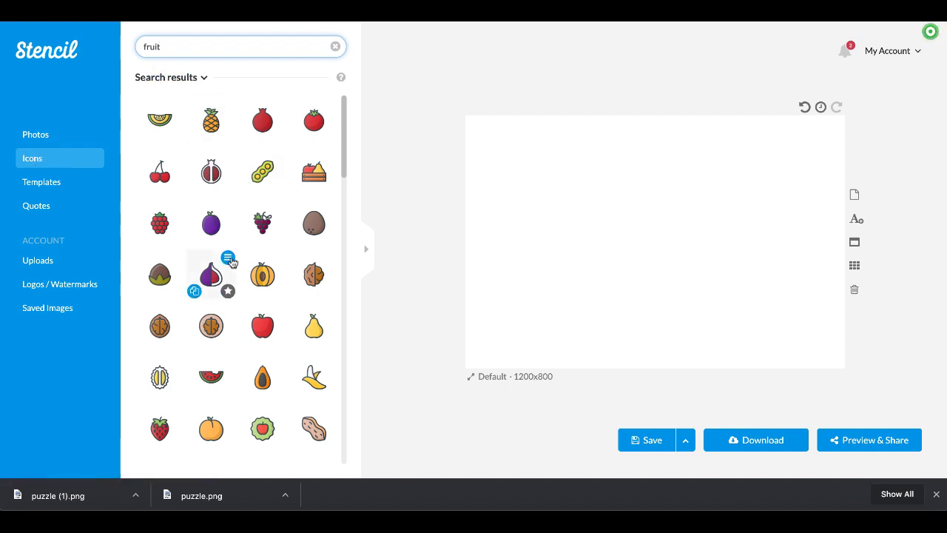
{"action": "scroll", "coordinate": [231, 262], "scroll_direction": "down", "scroll_amount": 5}
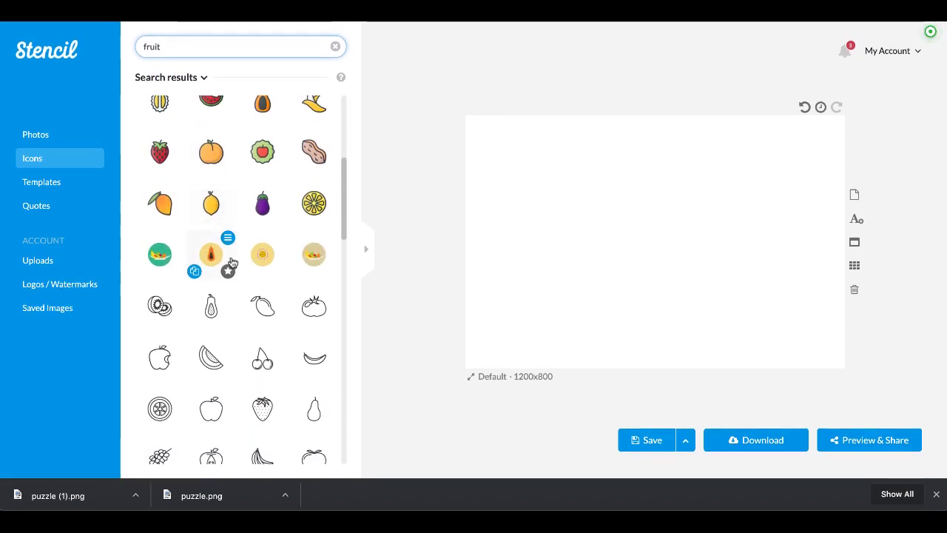
{"action": "scroll", "coordinate": [231, 262], "scroll_direction": "down", "scroll_amount": 2}
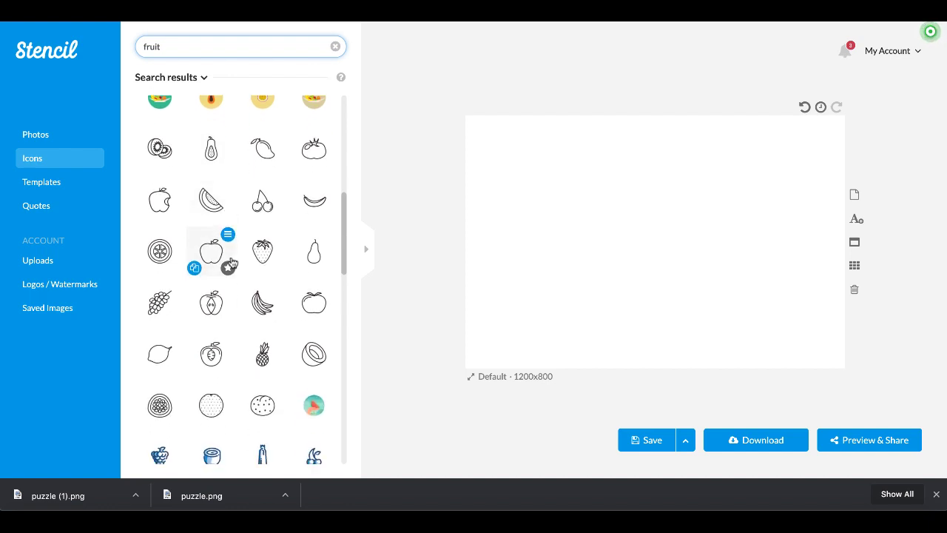
{"action": "scroll", "coordinate": [231, 262], "scroll_direction": "down", "scroll_amount": 4}
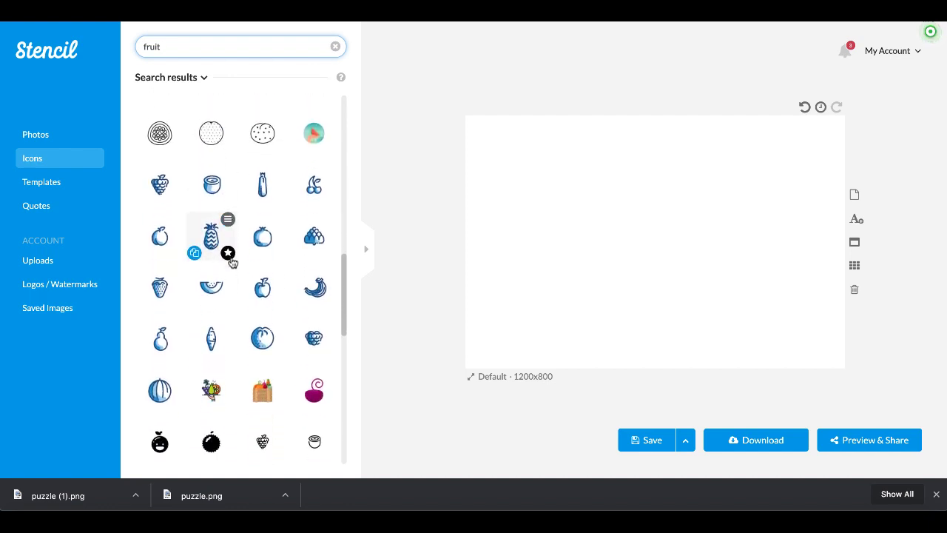
{"action": "scroll", "coordinate": [241, 281], "scroll_direction": "down", "scroll_amount": 4}
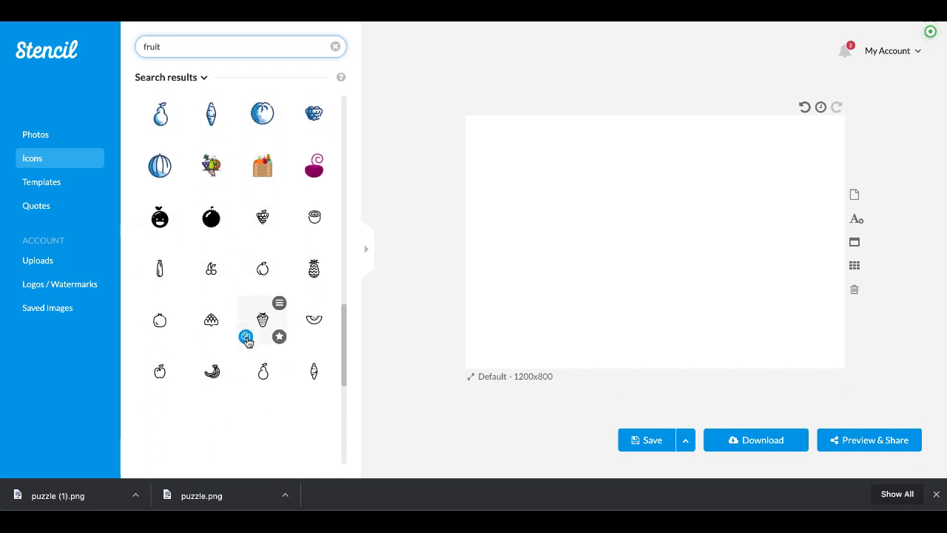
{"action": "scroll", "coordinate": [249, 342], "scroll_direction": "up", "scroll_amount": 6}
{"action": "scroll", "coordinate": [248, 342], "scroll_direction": "up", "scroll_amount": 5}
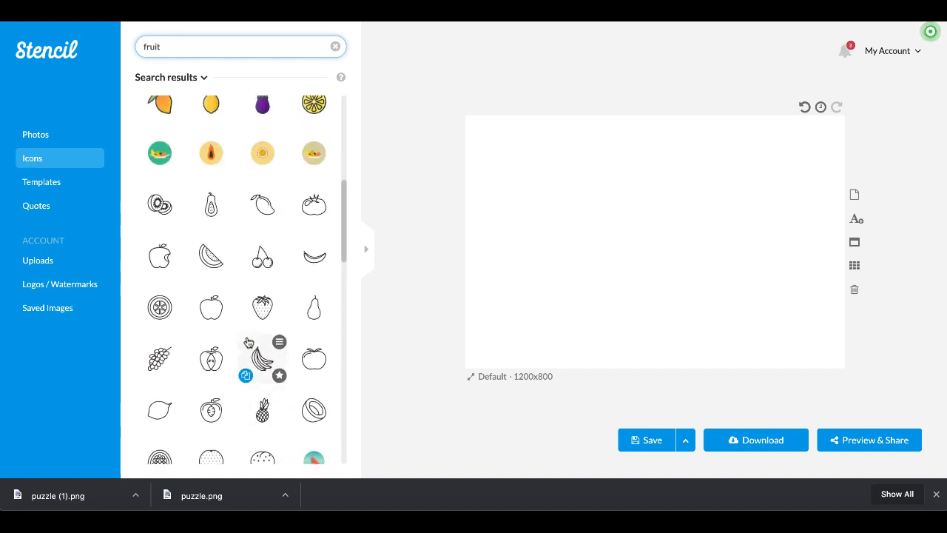
{"action": "scroll", "coordinate": [249, 342], "scroll_direction": "up", "scroll_amount": 5}
{"action": "scroll", "coordinate": [249, 342], "scroll_direction": "up", "scroll_amount": 2}
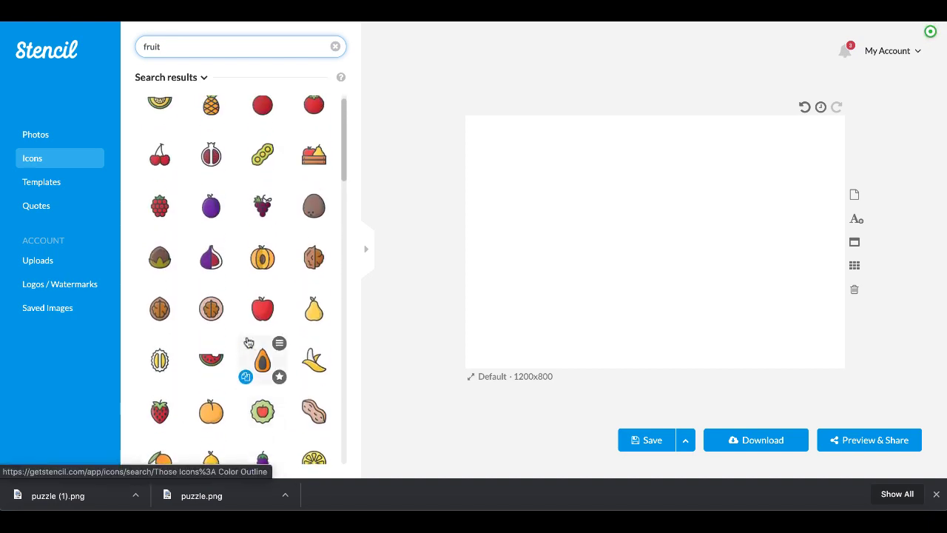
{"action": "left_click_drag", "start_coordinate": [211, 121], "coordinate": [503, 182]}
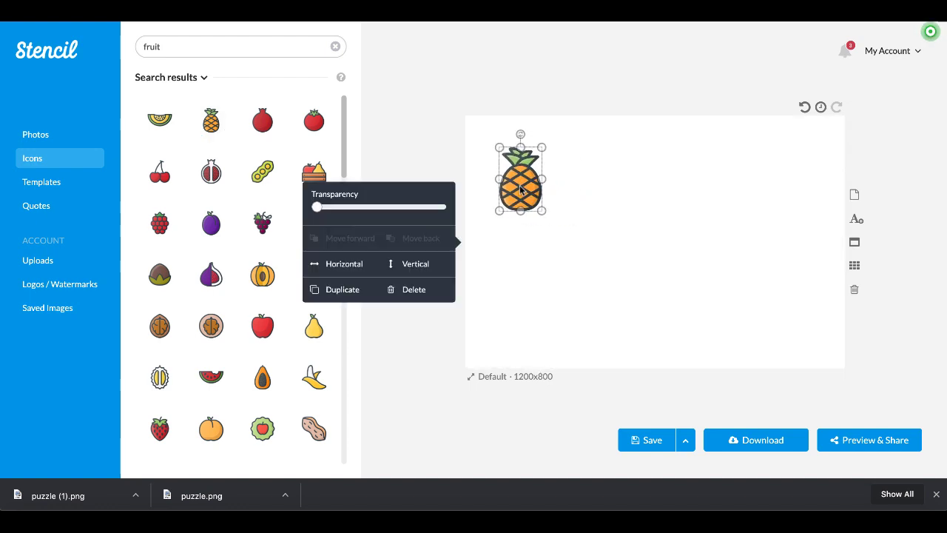
{"action": "left_click_drag", "start_coordinate": [539, 254], "coordinate": [811, 175]}
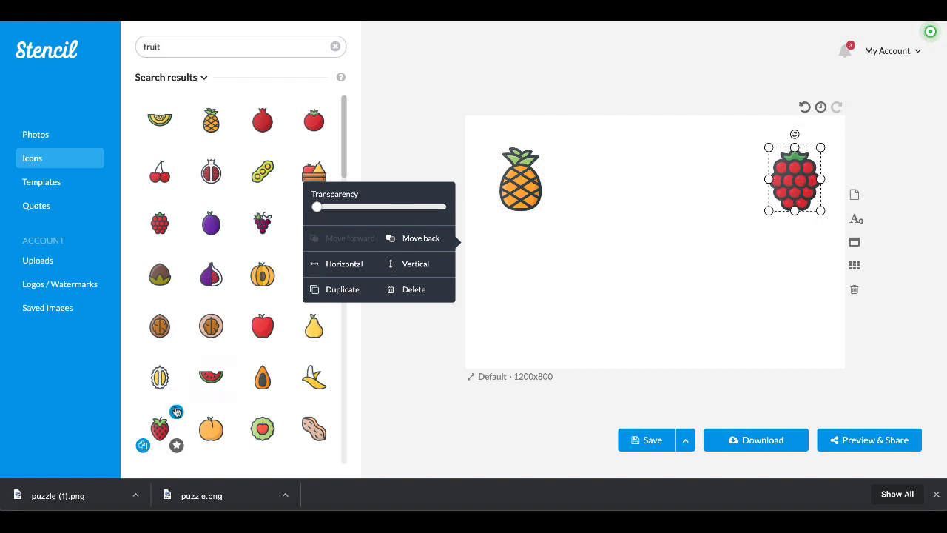
Upload puzzle.png from the Downloads folder and add it to the canvas
{"action": "left_click", "coordinate": [45, 263]}
{"action": "left_click", "coordinate": [262, 429]}
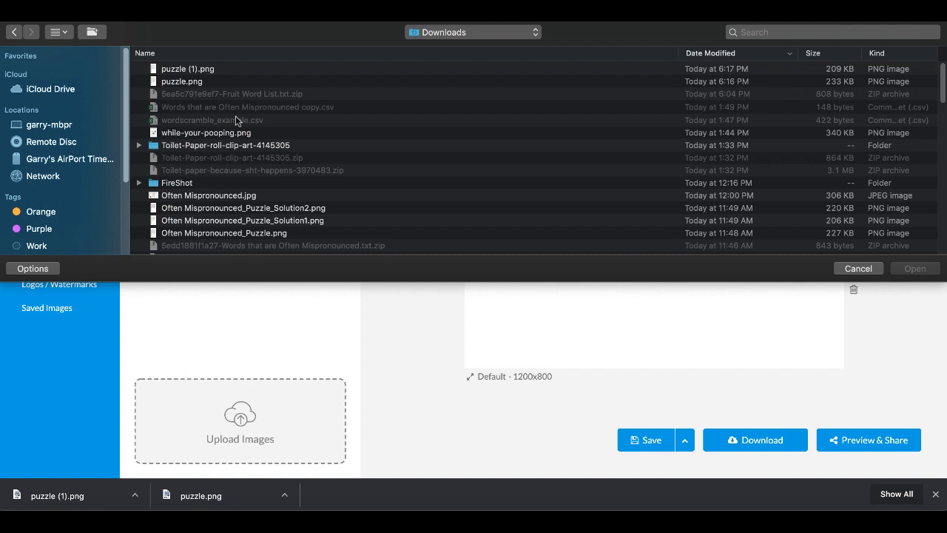
{"action": "left_click", "coordinate": [169, 80]}
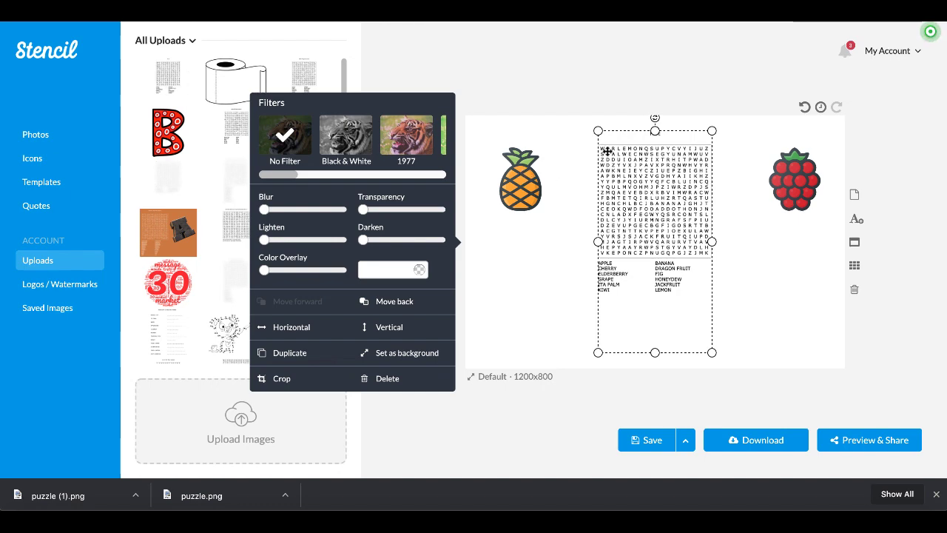
Enlarge the word search image to fill the canvas height and center it between the pineapple and raspberry
{"action": "left_click_drag", "start_coordinate": [599, 134], "coordinate": [581, 126]}
{"action": "left_click_drag", "start_coordinate": [712, 352], "coordinate": [768, 450]}
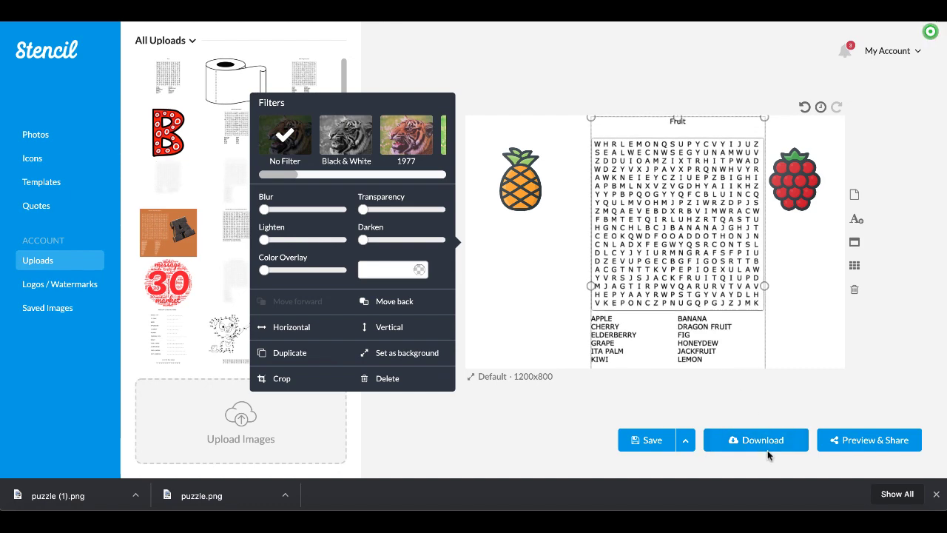
{"action": "left_click_drag", "start_coordinate": [686, 279], "coordinate": [661, 284]}
{"action": "left_click", "coordinate": [625, 87]}
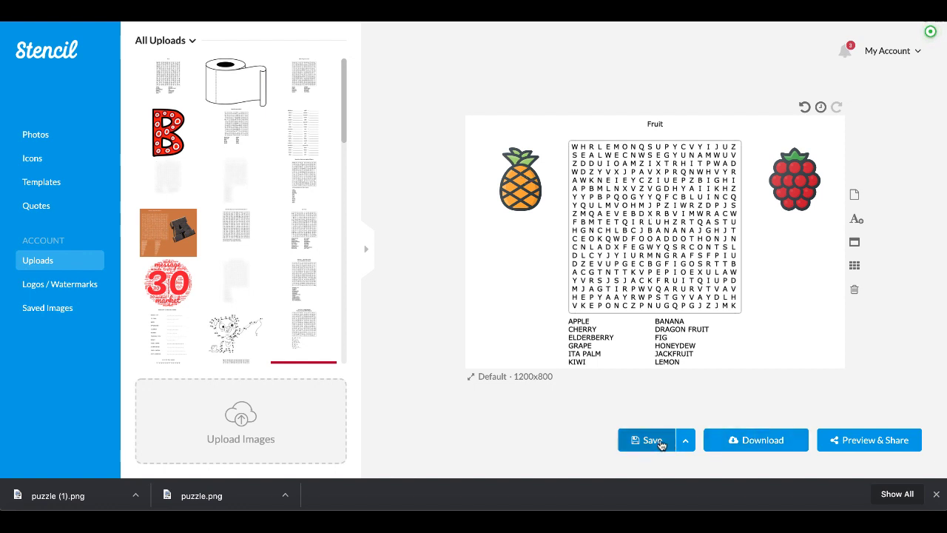
Download the design as fruit.png in PNG format with the Print (300dpi) media type
{"action": "left_click", "coordinate": [755, 440]}
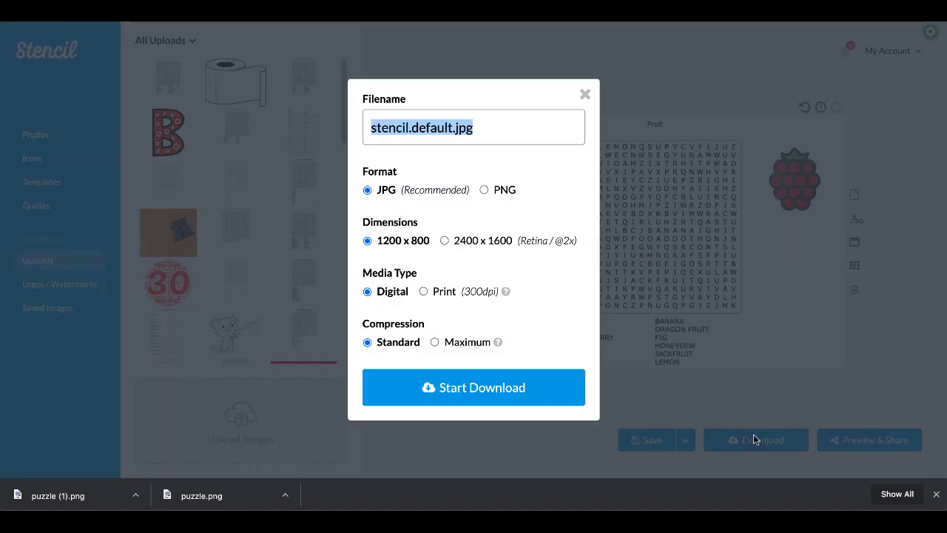
{"action": "left_click", "coordinate": [484, 189]}
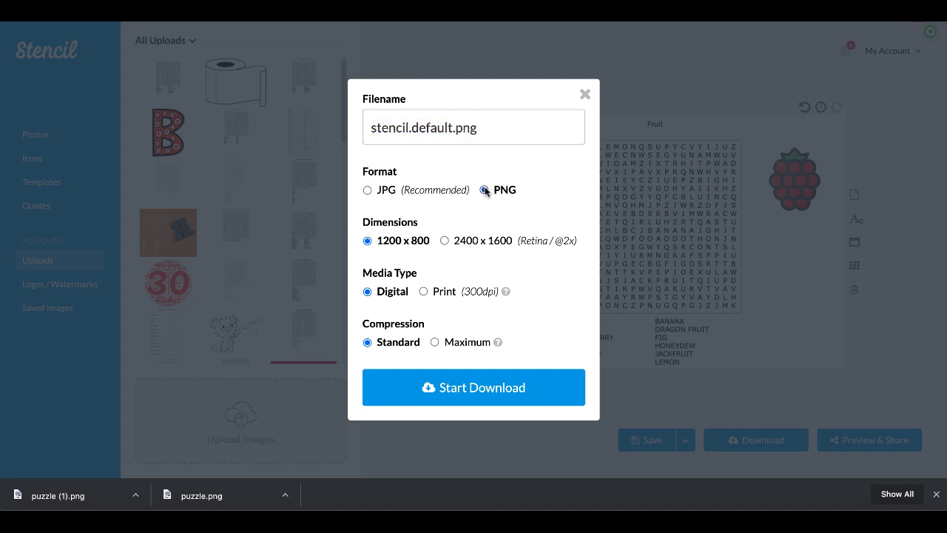
{"action": "left_click", "coordinate": [423, 290]}
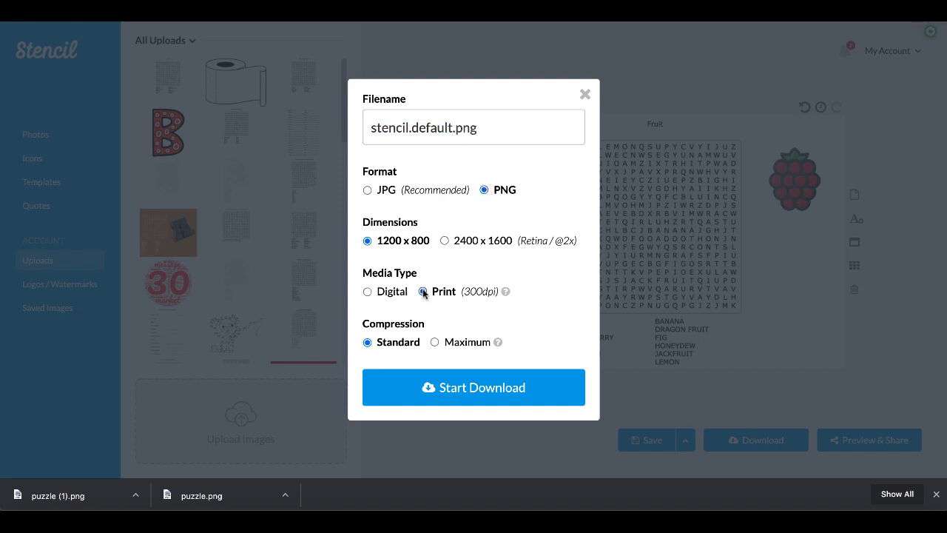
{"action": "left_click", "coordinate": [423, 127]}
{"action": "type", "text": "fruti"}
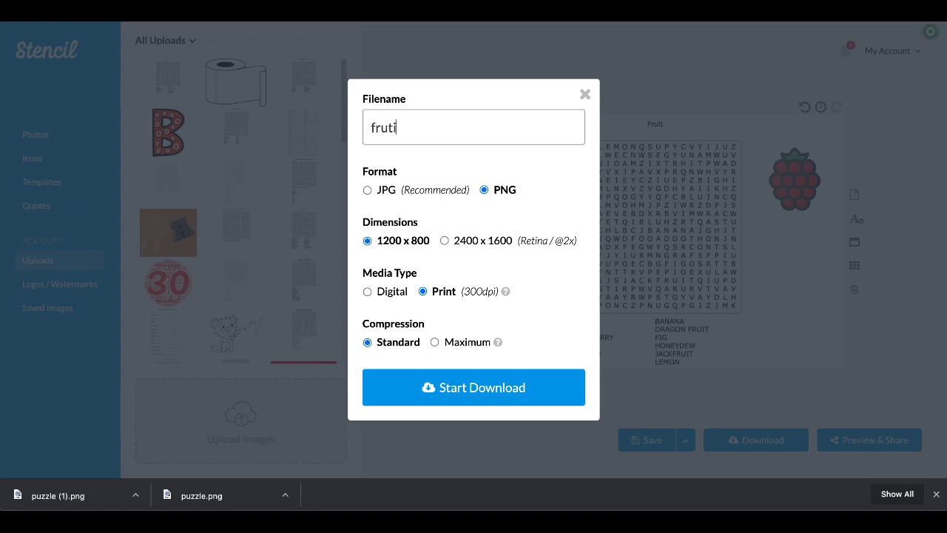
{"action": "type", "text": "t.png"}
{"action": "left_click", "coordinate": [478, 389]}
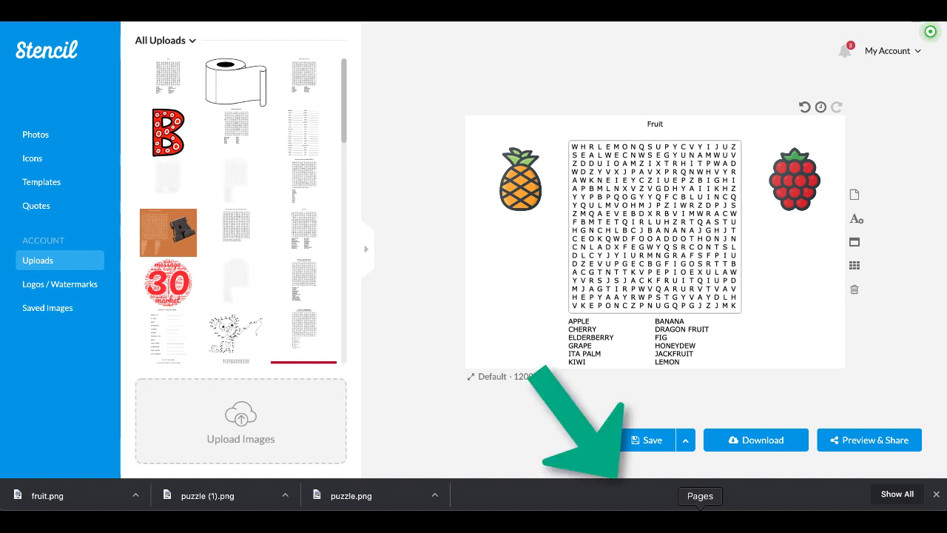
Switch to Pages and create a new document from the Blank template
{"action": "right_click", "coordinate": [700, 521]}
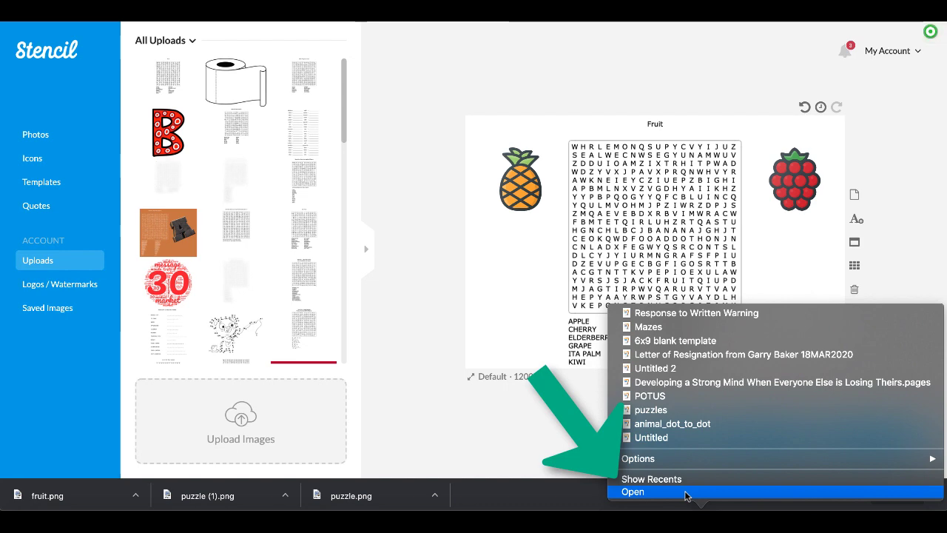
{"action": "left_click", "coordinate": [686, 493]}
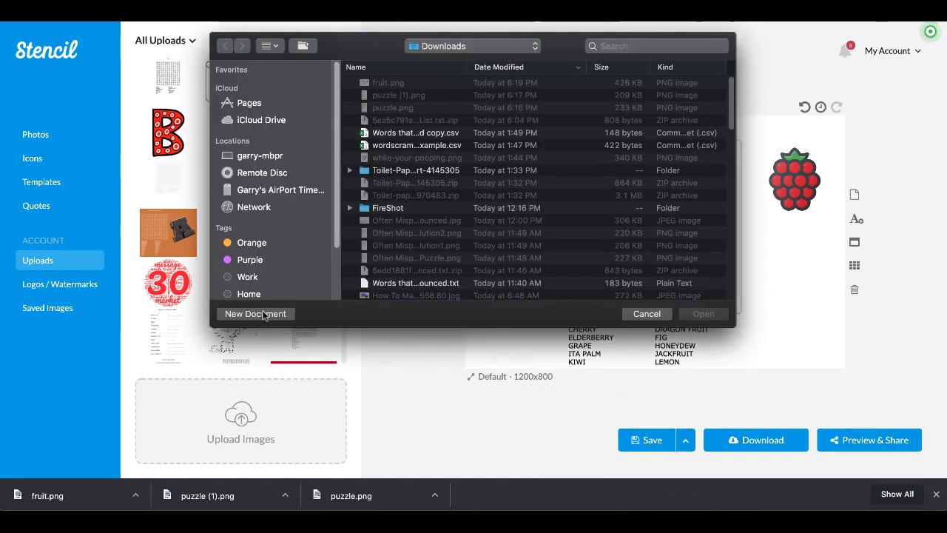
{"action": "left_click", "coordinate": [261, 312]}
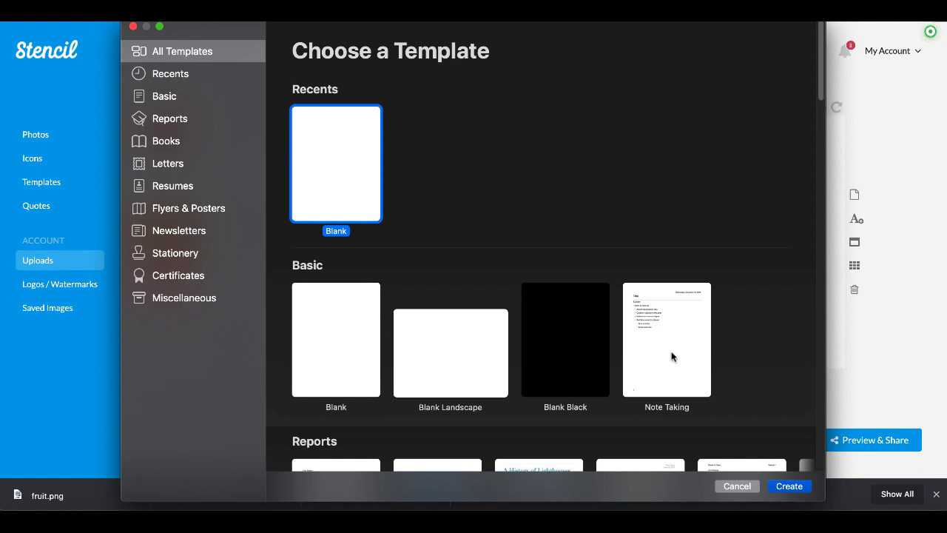
{"action": "left_click", "coordinate": [791, 488]}
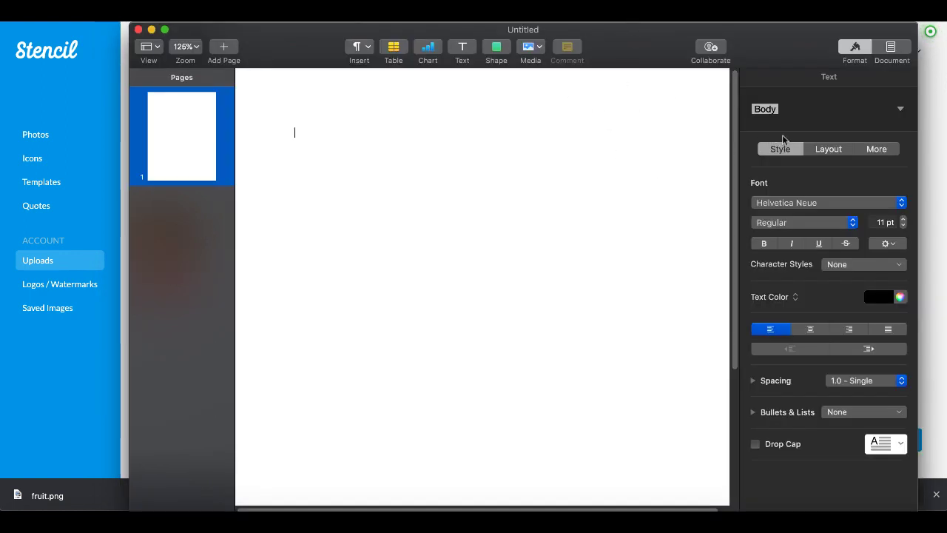
Set the document's paper size to the custom 6x9 format, 6 in wide by 9 in high
{"action": "left_click", "coordinate": [891, 51]}
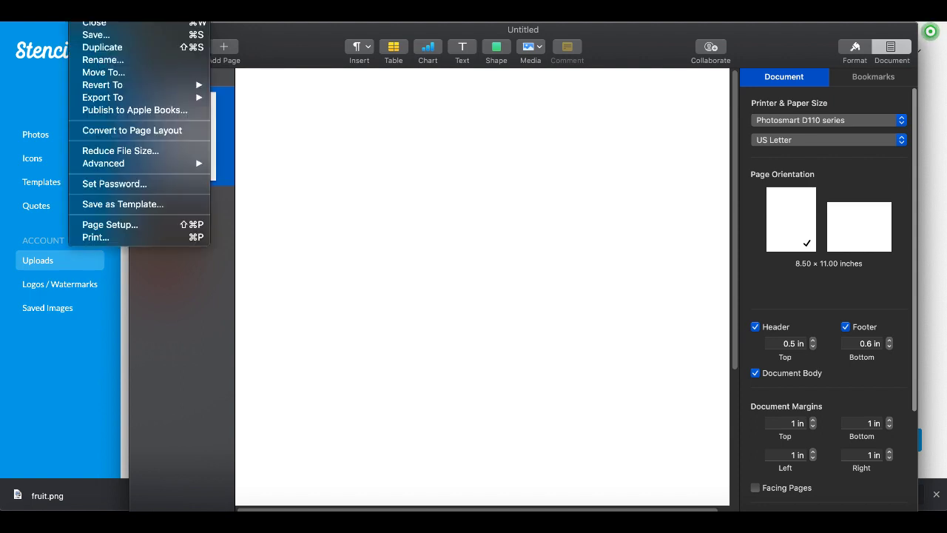
{"action": "left_click", "coordinate": [128, 230]}
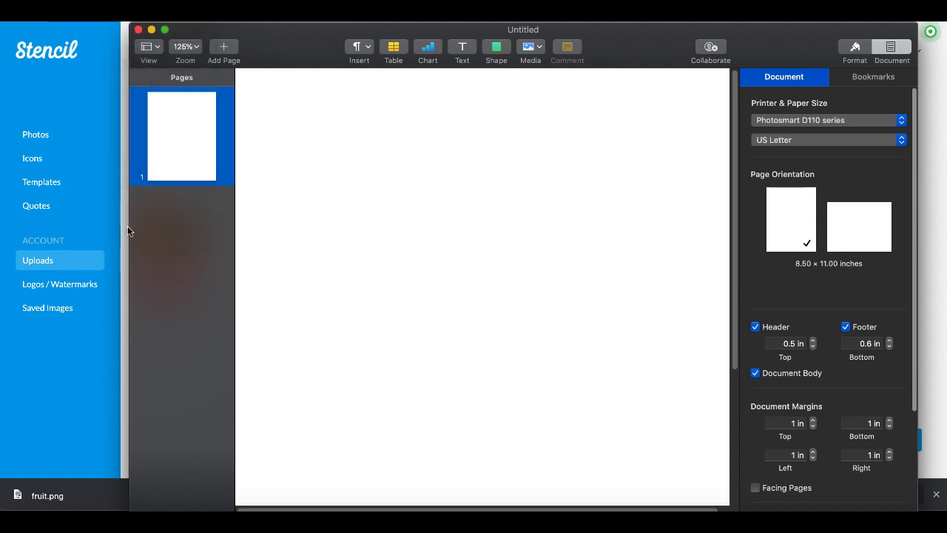
{"action": "left_click", "coordinate": [557, 116]}
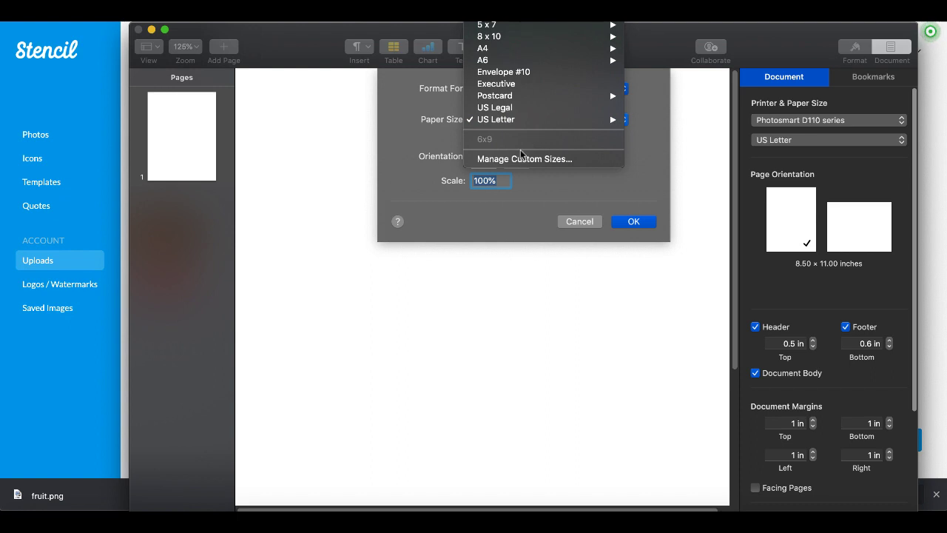
{"action": "left_click", "coordinate": [516, 158]}
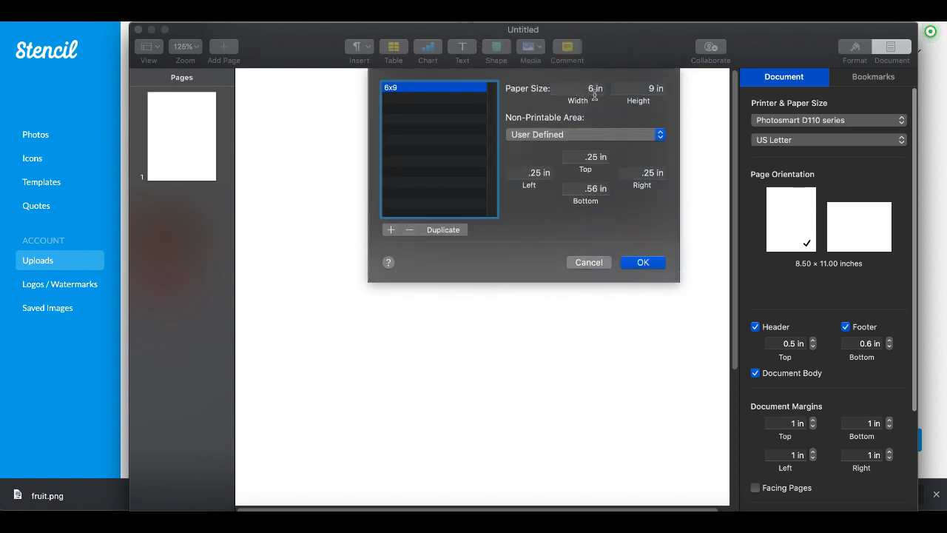
{"action": "left_click", "coordinate": [641, 263]}
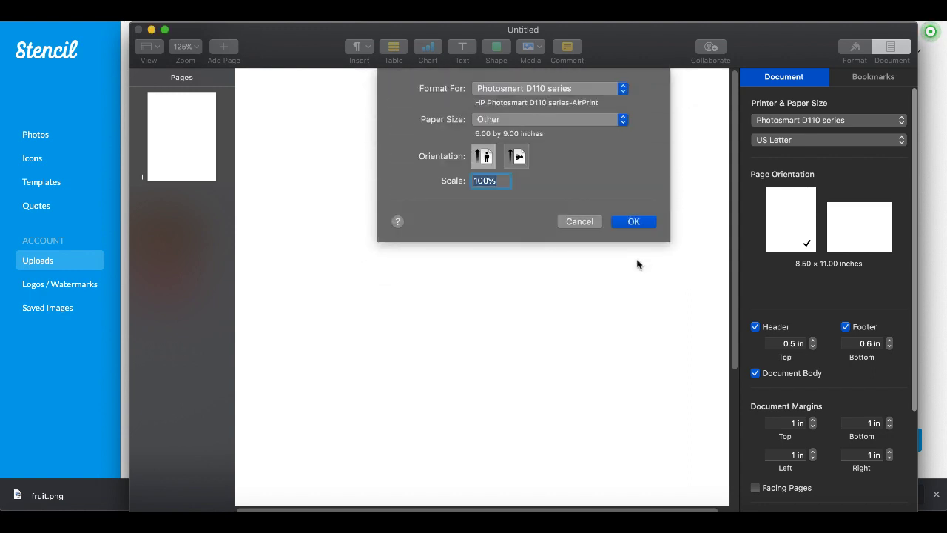
{"action": "left_click", "coordinate": [635, 221]}
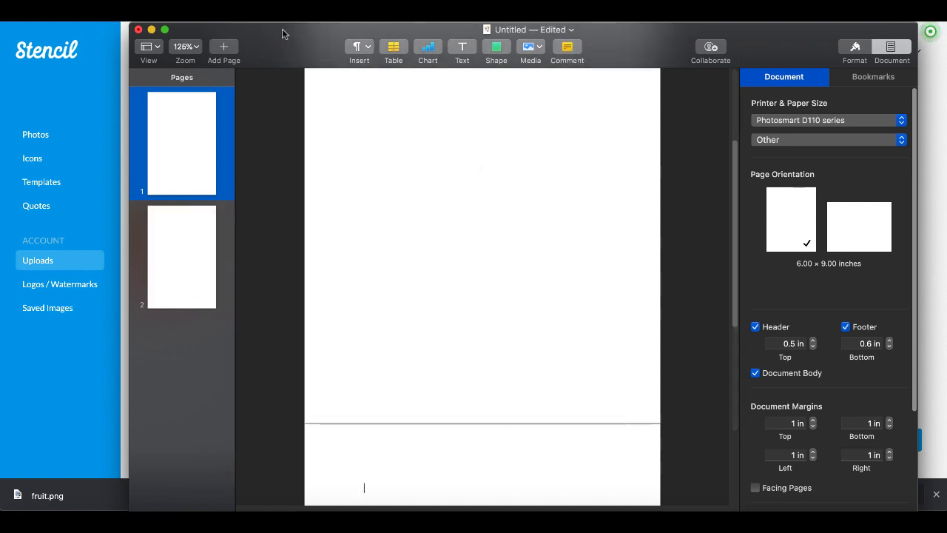
Insert the fruit.png puzzle image on the first page, enlarge it and center it horizontally, slightly below mid-page
{"action": "scroll", "coordinate": [464, 327], "scroll_direction": "up", "scroll_amount": 10}
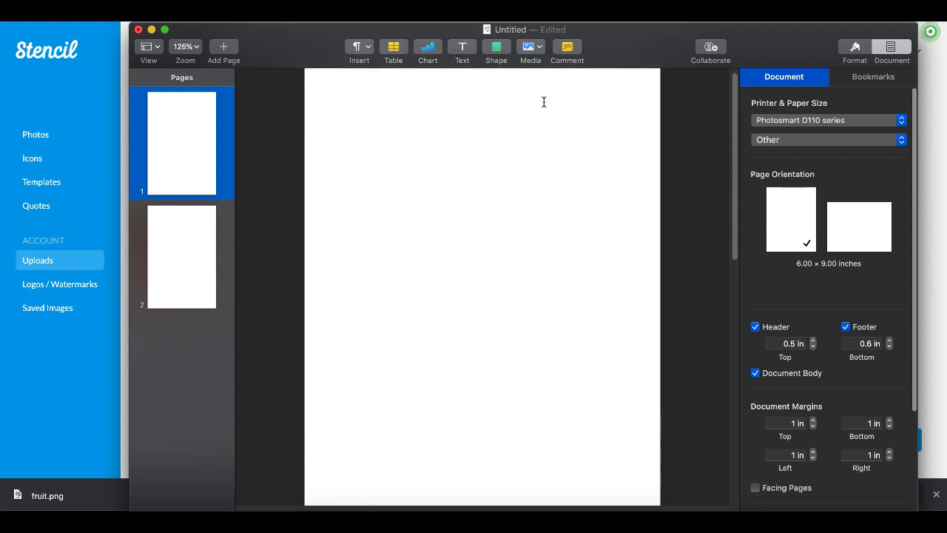
{"action": "left_click", "coordinate": [539, 49]}
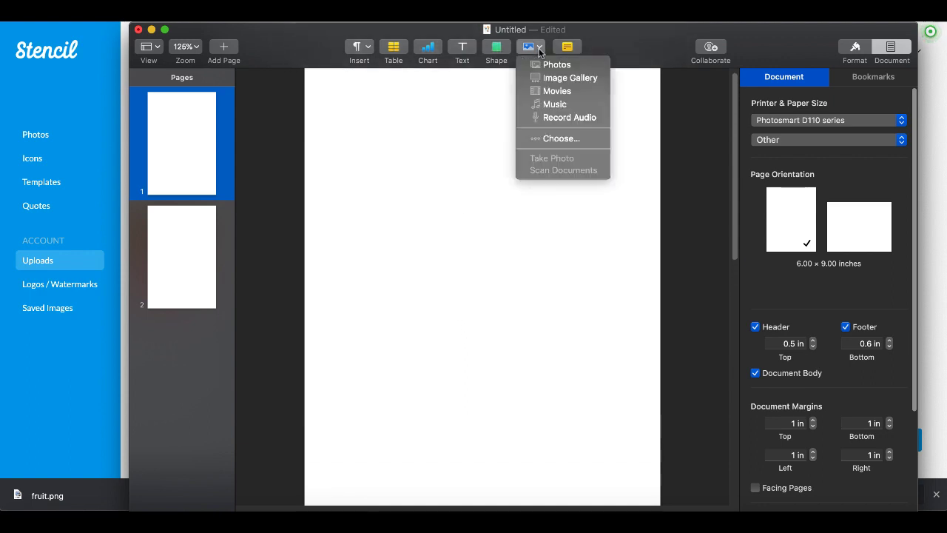
{"action": "left_click", "coordinate": [549, 140]}
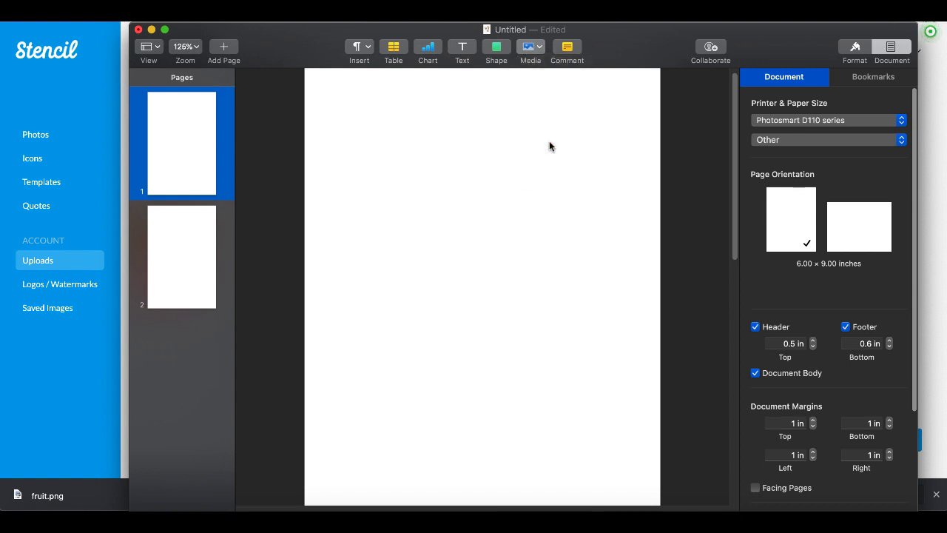
{"action": "double_click", "coordinate": [454, 118]}
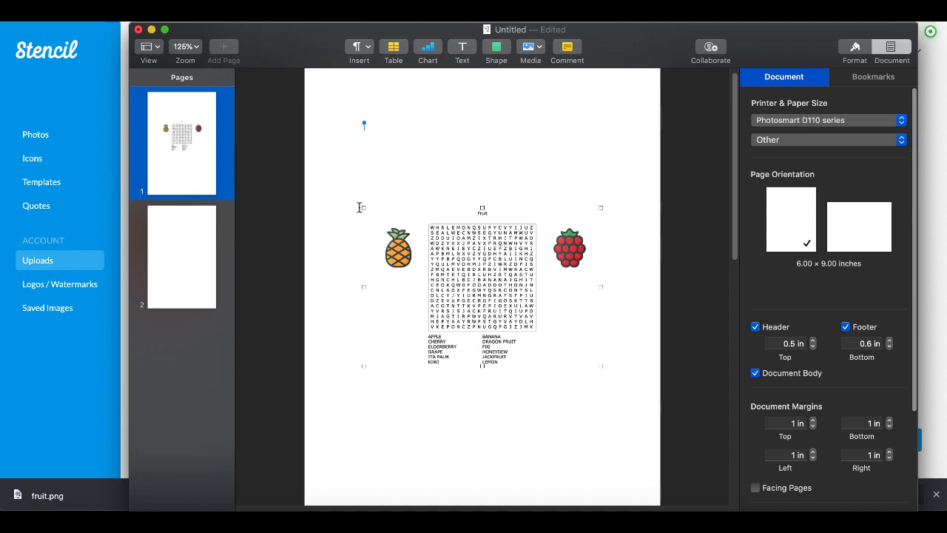
{"action": "left_click_drag", "start_coordinate": [363, 207], "coordinate": [305, 152]}
{"action": "left_click_drag", "start_coordinate": [416, 239], "coordinate": [449, 304]}
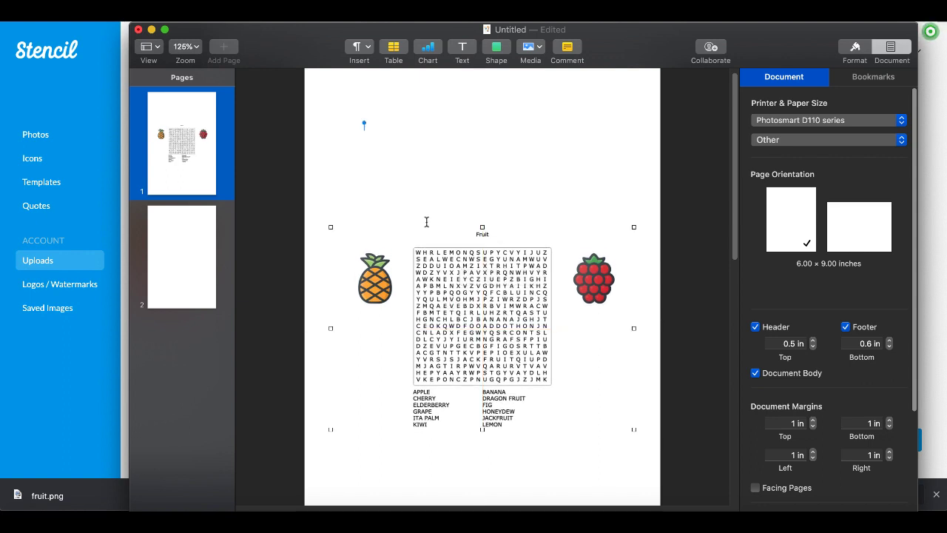
Insert the puzzle solution image on the second page and move it close to the page's center
{"action": "left_click", "coordinate": [192, 247]}
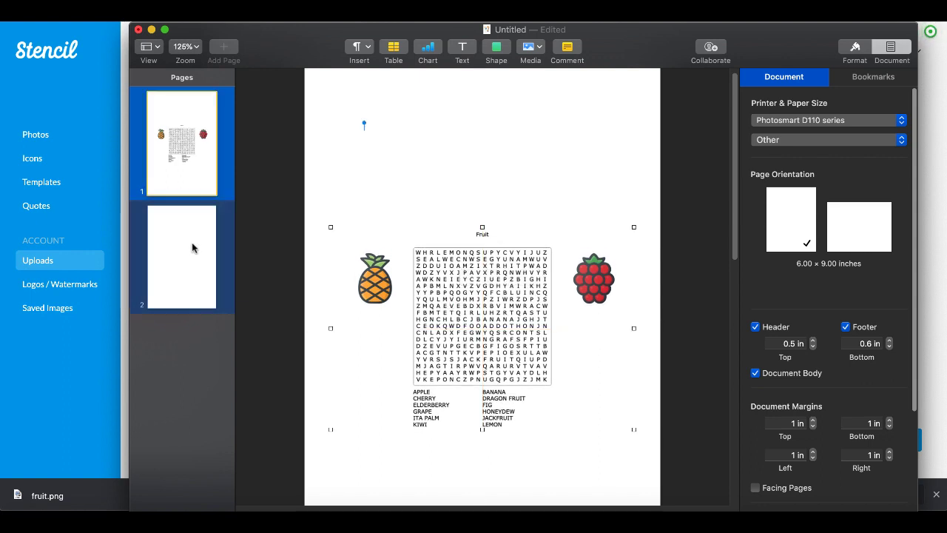
{"action": "left_click", "coordinate": [530, 46]}
{"action": "left_click", "coordinate": [541, 139]}
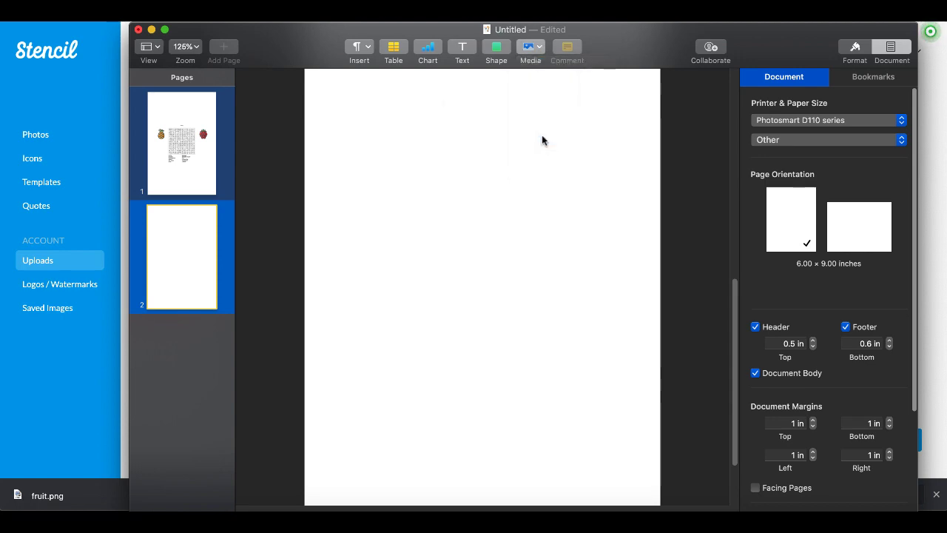
{"action": "double_click", "coordinate": [463, 132]}
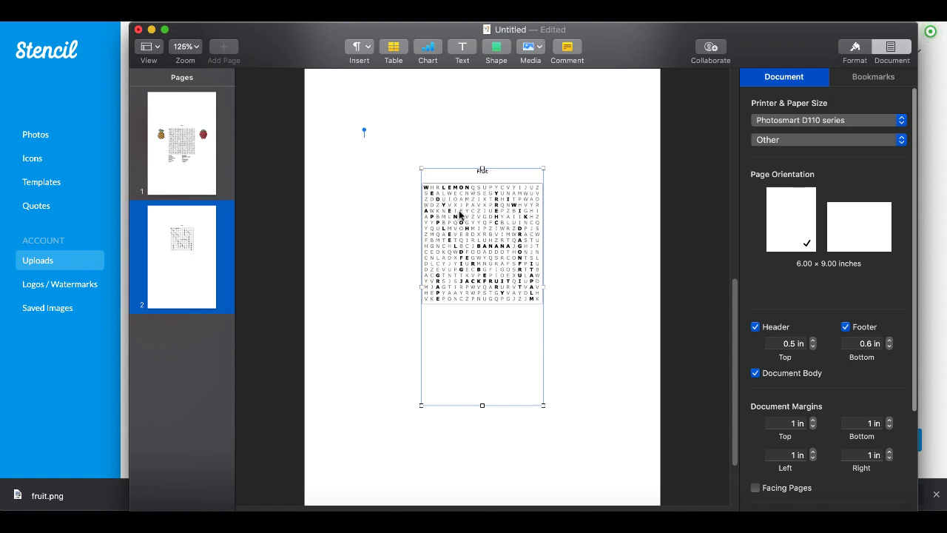
{"action": "left_click_drag", "start_coordinate": [459, 214], "coordinate": [401, 172]}
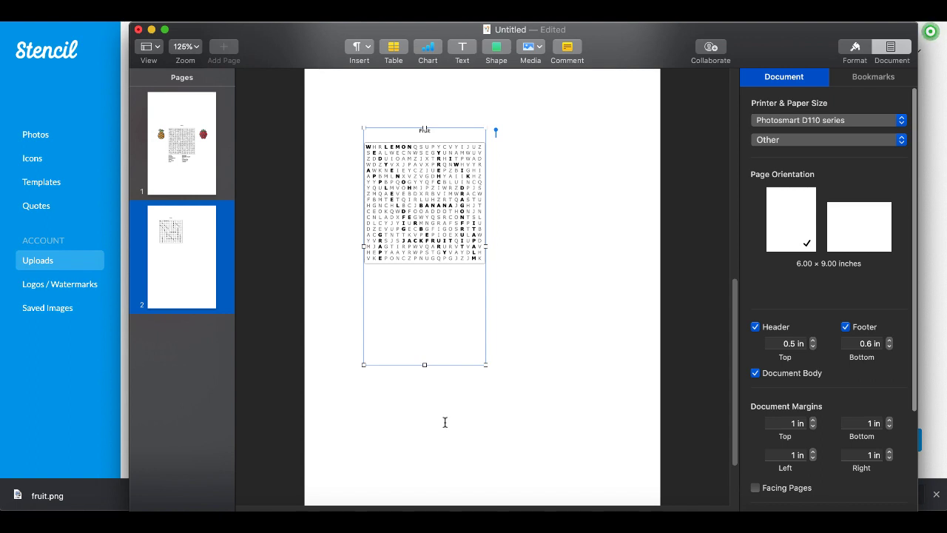
{"action": "left_click_drag", "start_coordinate": [427, 220], "coordinate": [492, 327]}
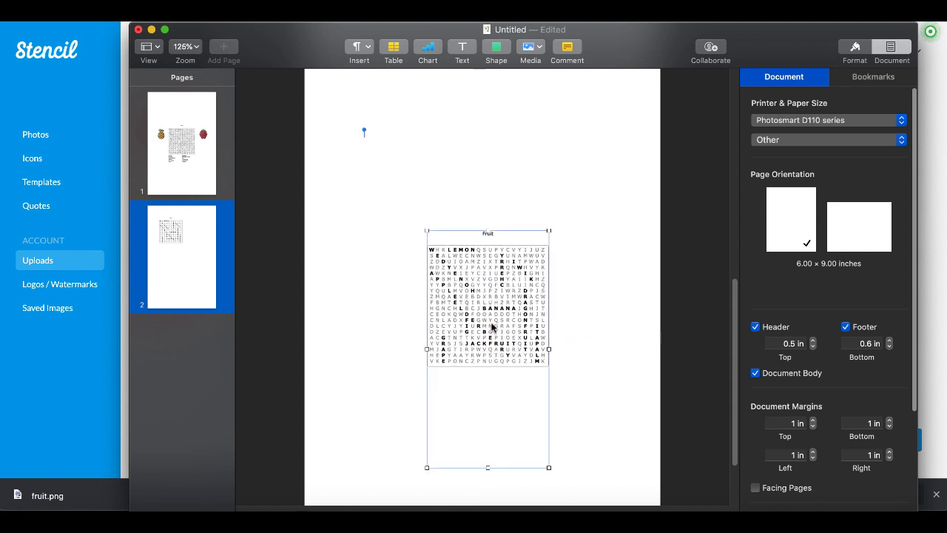
{"action": "left_click", "coordinate": [364, 217]}
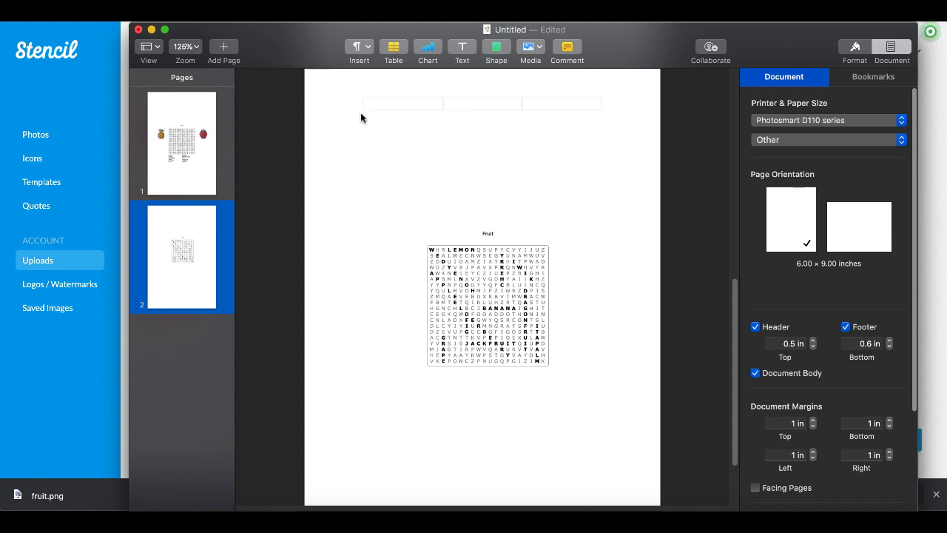
Export the document as a PDF with Best image quality, named FruitPuzzle, into the Downloads folder
{"action": "left_click", "coordinate": [182, 131]}
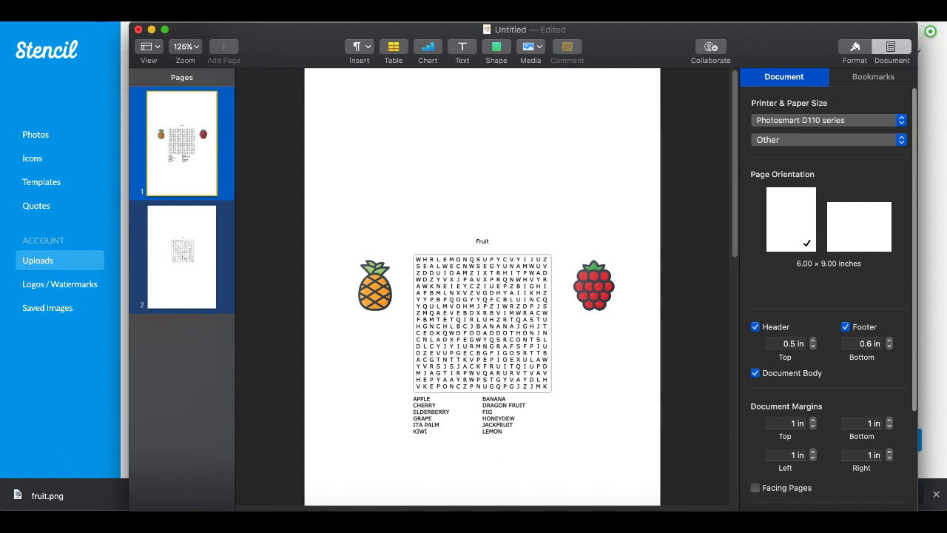
{"action": "left_click", "coordinate": [82, 20]}
{"action": "mouse_move", "coordinate": [153, 97]}
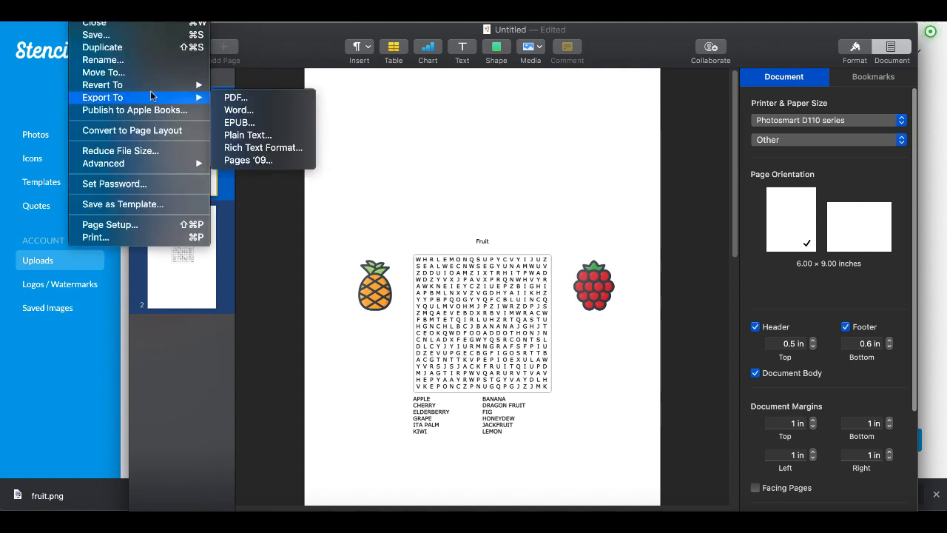
{"action": "left_click", "coordinate": [240, 99]}
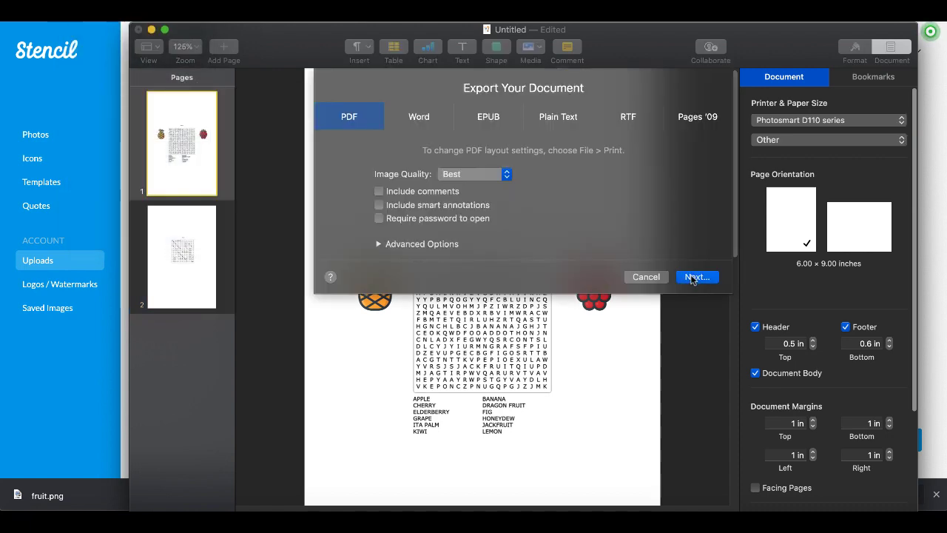
{"action": "left_click", "coordinate": [694, 277]}
{"action": "type", "text": "Fru"}
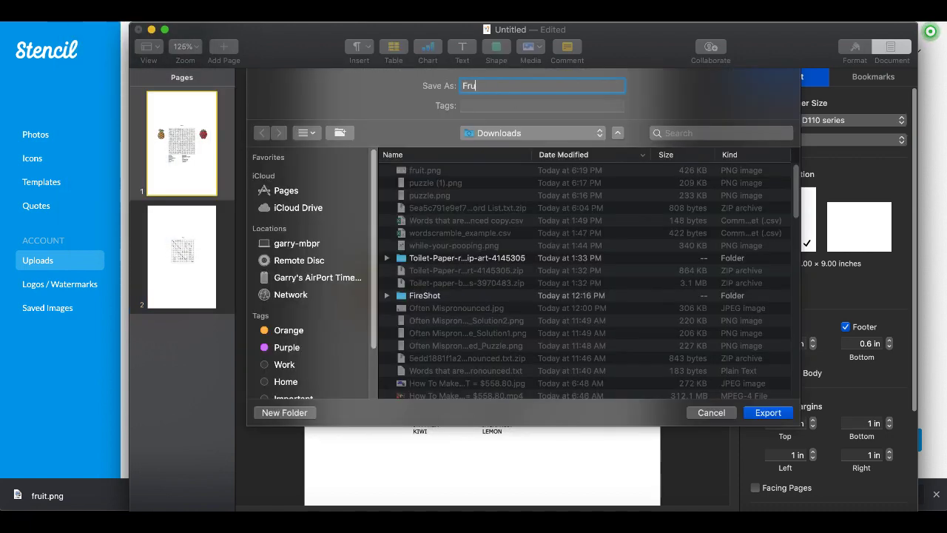
{"action": "type", "text": "itPuzzle"}
{"action": "left_click", "coordinate": [767, 413]}
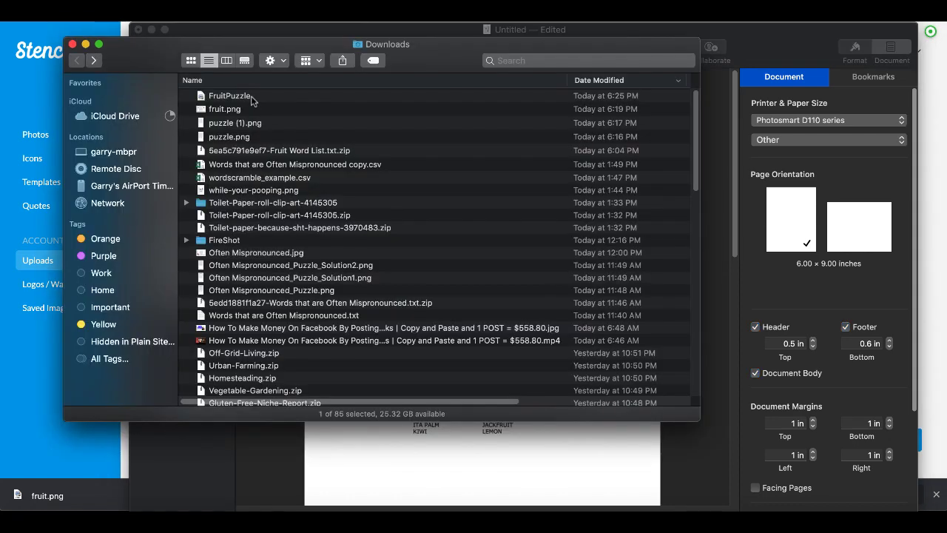
Open the exported FruitPuzzle PDF from Downloads and check the puzzle page and the solution page
{"action": "left_click", "coordinate": [222, 98]}
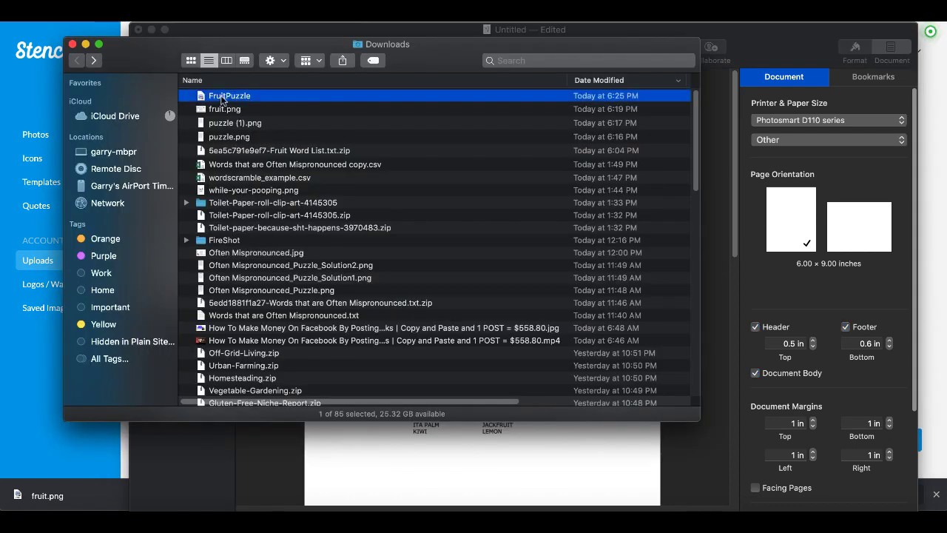
{"action": "double_click", "coordinate": [222, 98]}
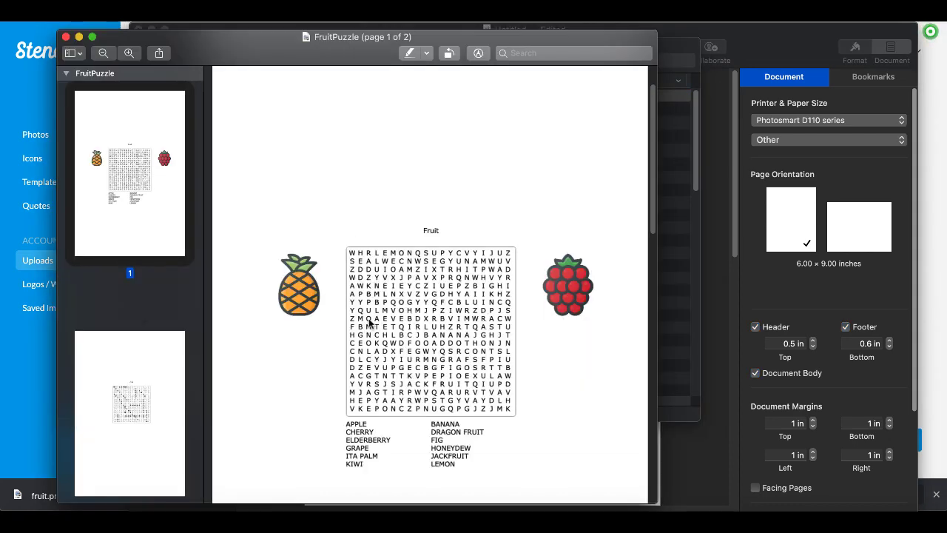
{"action": "scroll", "coordinate": [368, 321], "scroll_direction": "down", "scroll_amount": 5}
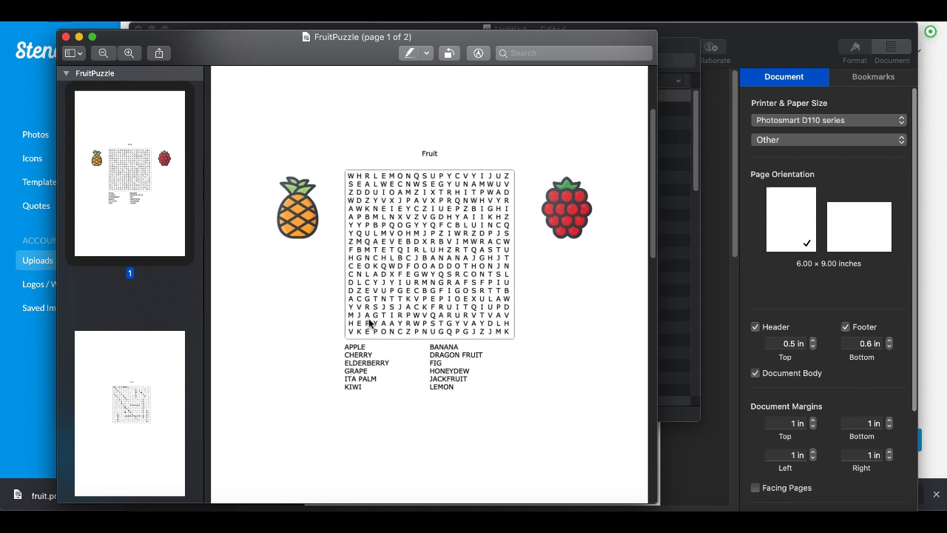
{"action": "scroll", "coordinate": [369, 318], "scroll_direction": "down", "scroll_amount": 15}
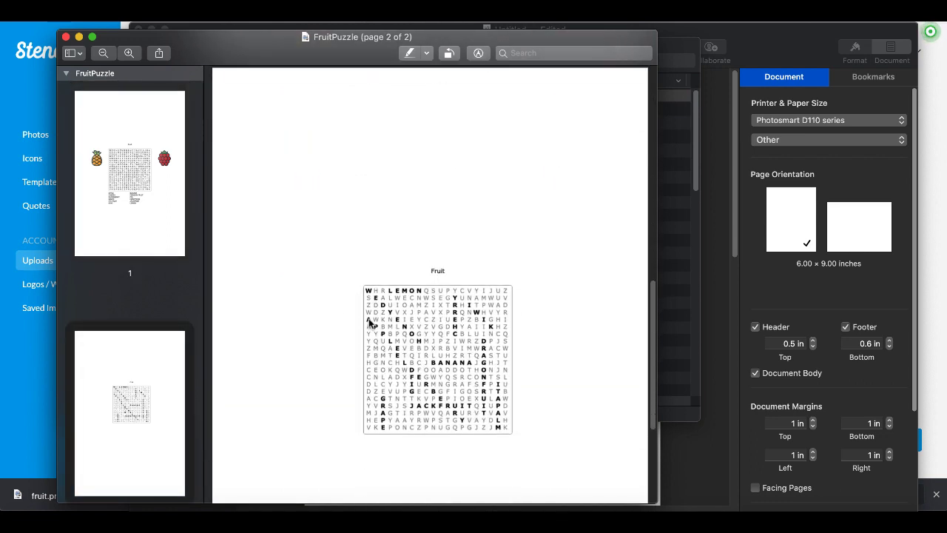
{"action": "scroll", "coordinate": [369, 323], "scroll_direction": "down", "scroll_amount": 5}
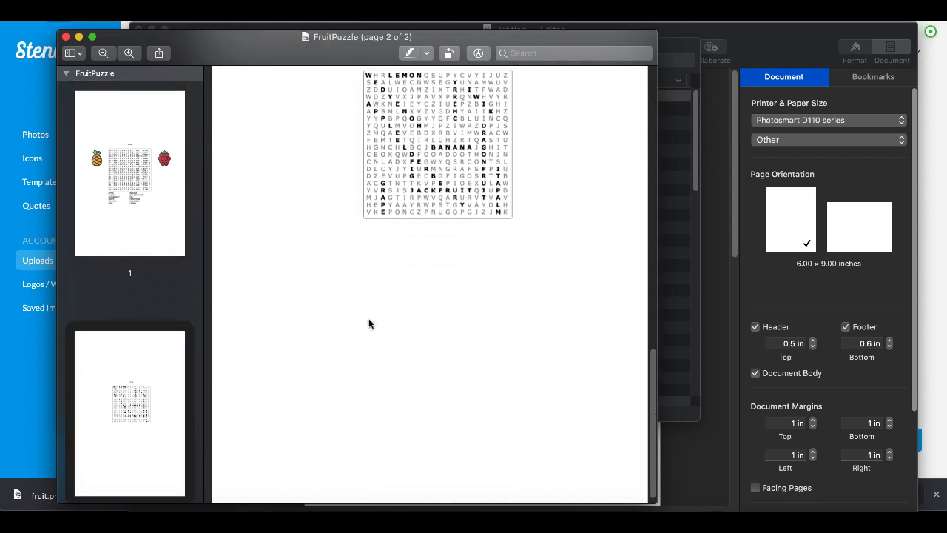
{"action": "scroll", "coordinate": [368, 322], "scroll_direction": "up", "scroll_amount": 20}
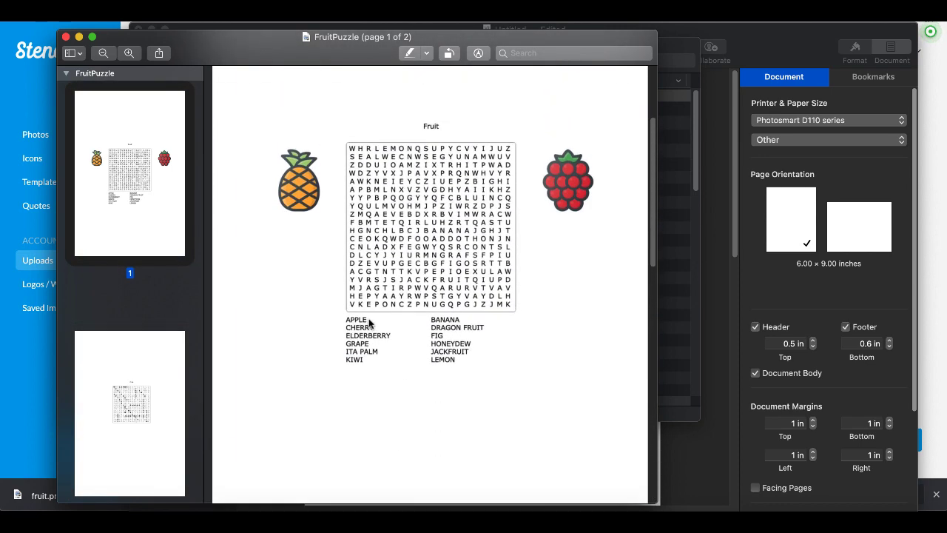
{"action": "scroll", "coordinate": [368, 323], "scroll_direction": "up", "scroll_amount": 4}
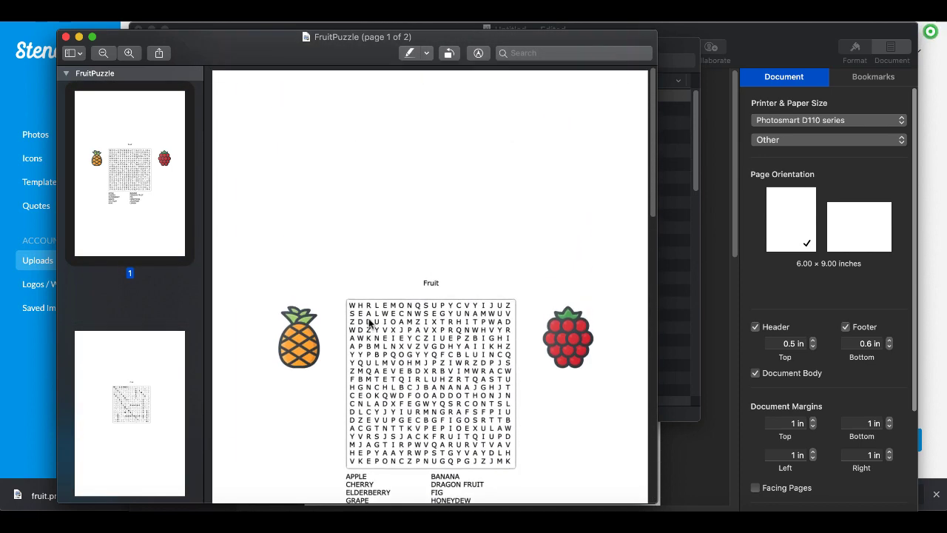
{"action": "scroll", "coordinate": [369, 324], "scroll_direction": "down", "scroll_amount": 1}
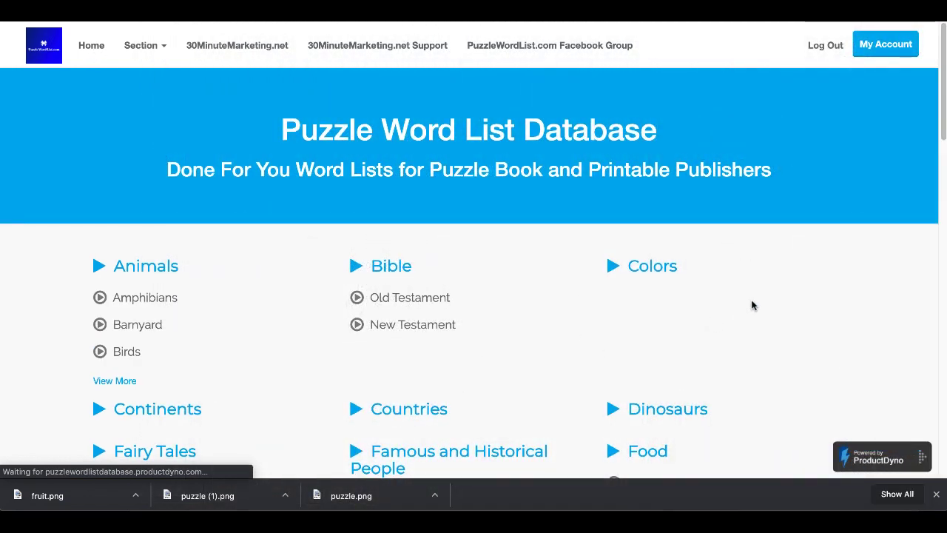
Review the Puzzle Word List Database, the Word Search Crazy generator, both pages of the Pages layout and the exported FruitPuzzle PDF
{"action": "scroll", "coordinate": [750, 304], "scroll_direction": "down", "scroll_amount": 4}
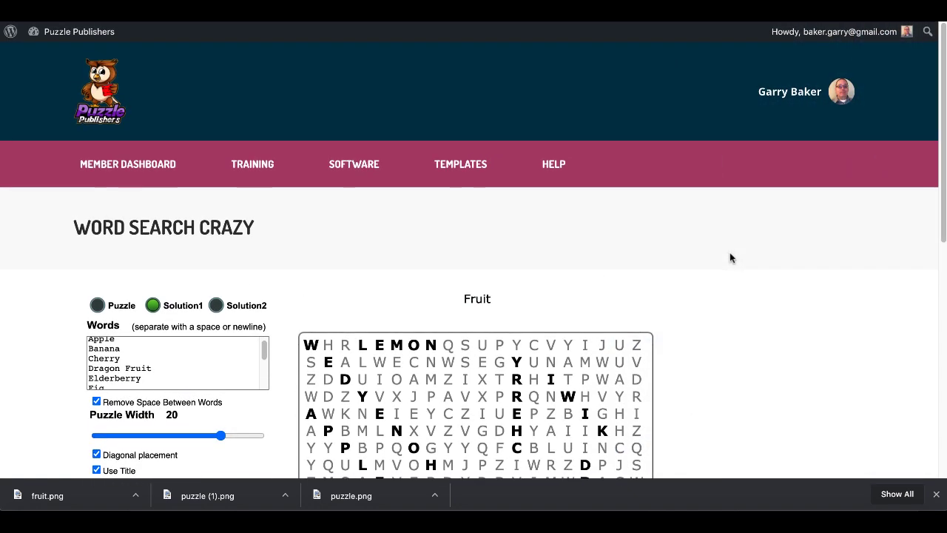
{"action": "scroll", "coordinate": [730, 257], "scroll_direction": "down", "scroll_amount": 3}
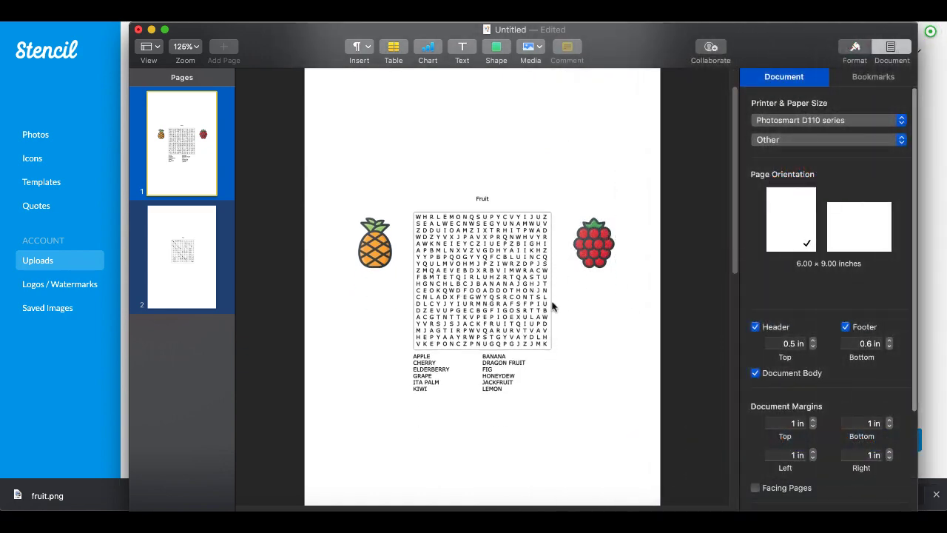
{"action": "scroll", "coordinate": [552, 306], "scroll_direction": "down", "scroll_amount": 10}
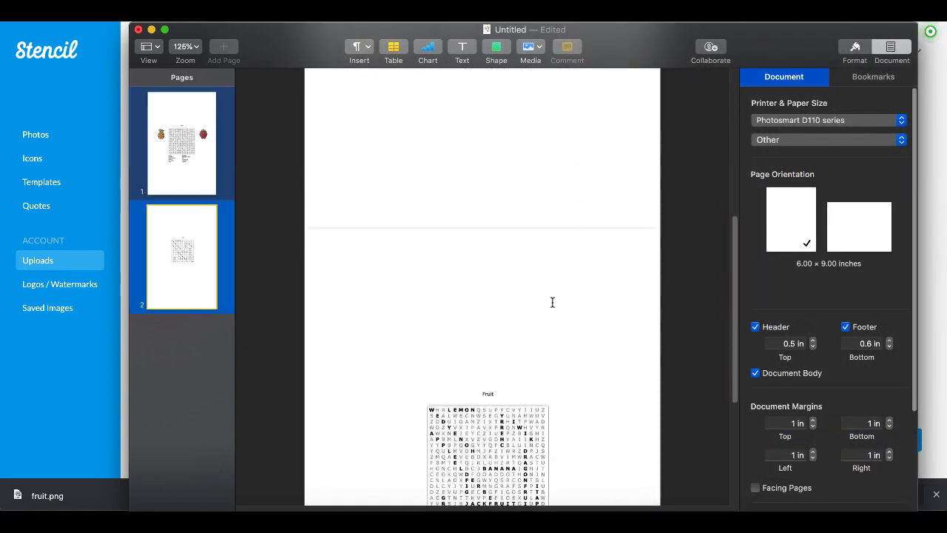
{"action": "scroll", "coordinate": [552, 302], "scroll_direction": "up", "scroll_amount": 10}
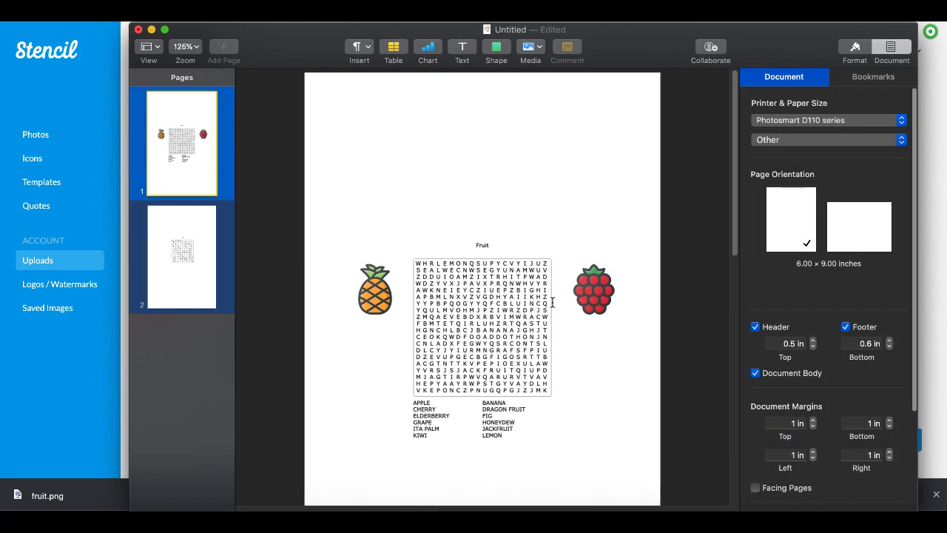
{"action": "left_click", "coordinate": [648, 518]}
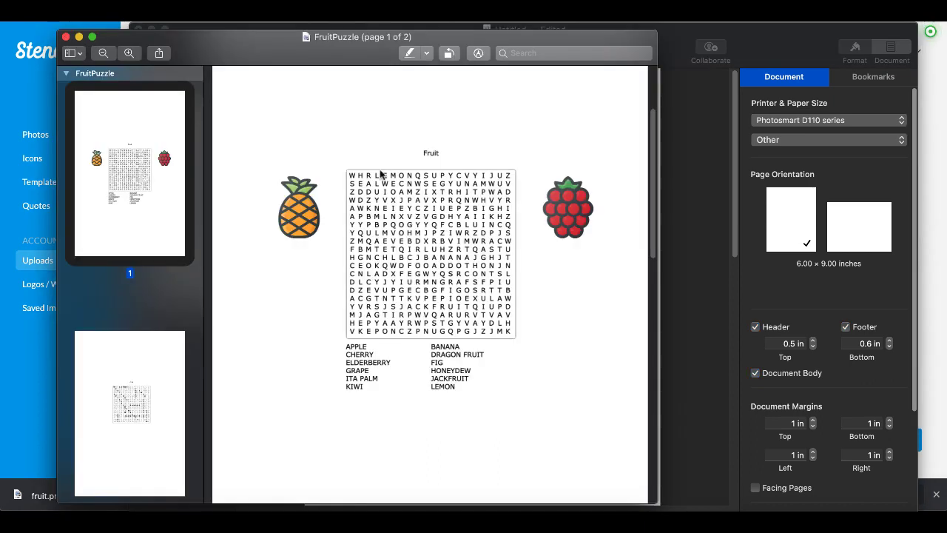